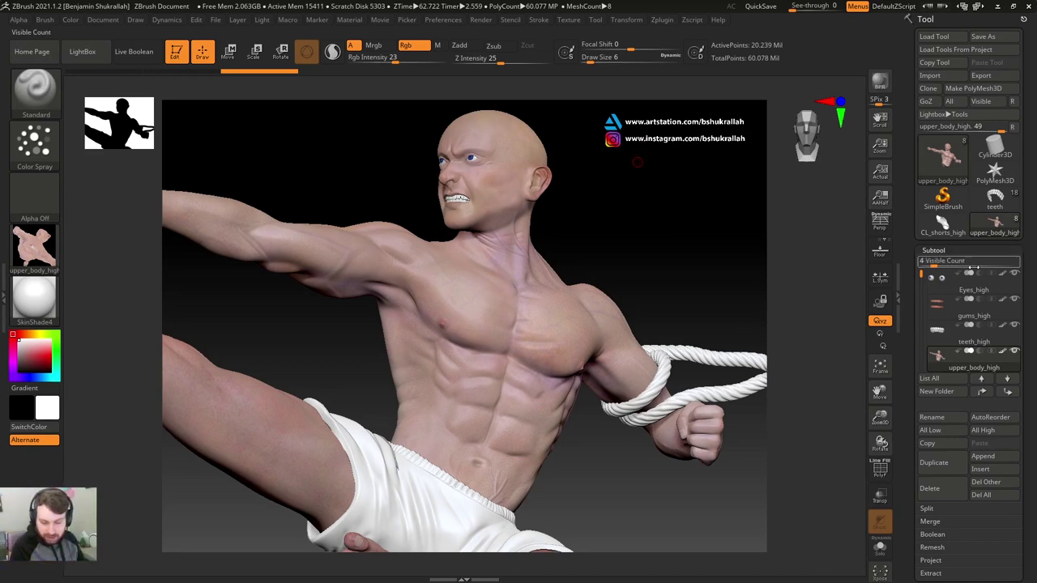
Turn the character slightly and select the shorts_high subtool in the subtool list
mouse_move(921, 274)
mouse_down()
mouse_move(922, 288)
mouse_move(921, 274)
mouse_up()
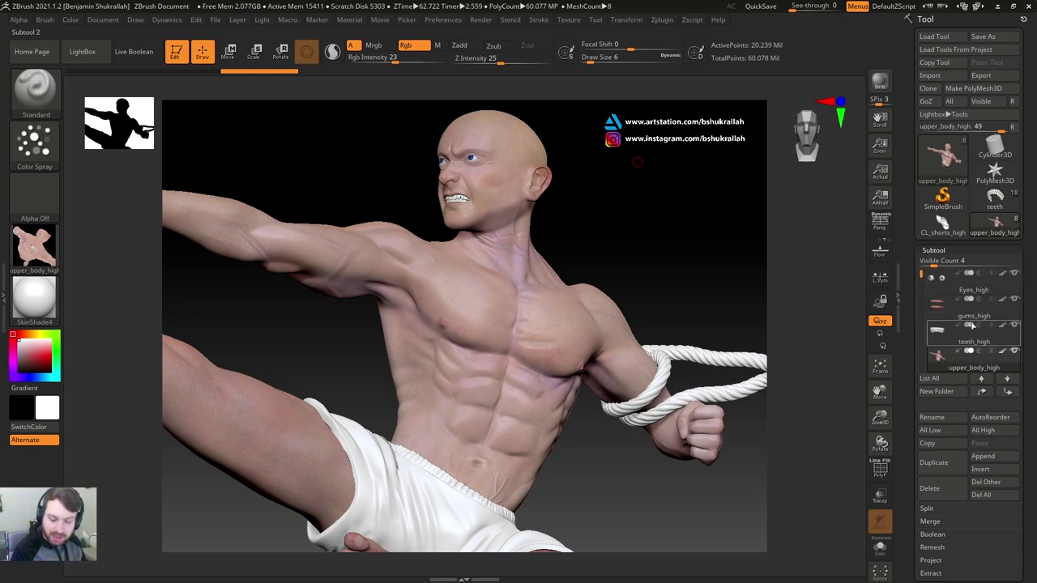
drag(922, 273, 920, 318)
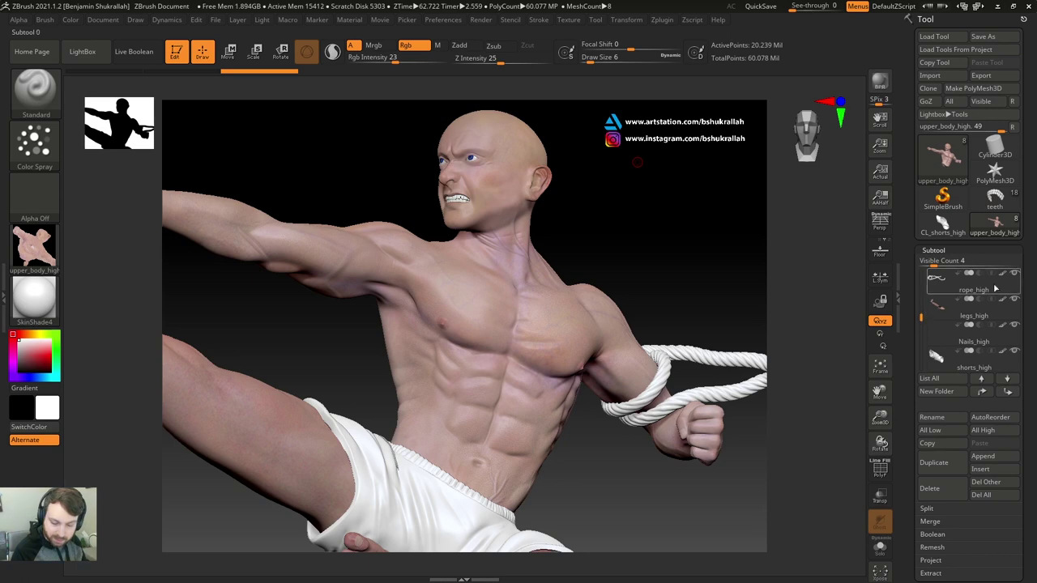
mouse_move(969, 322)
mouse_move(976, 341)
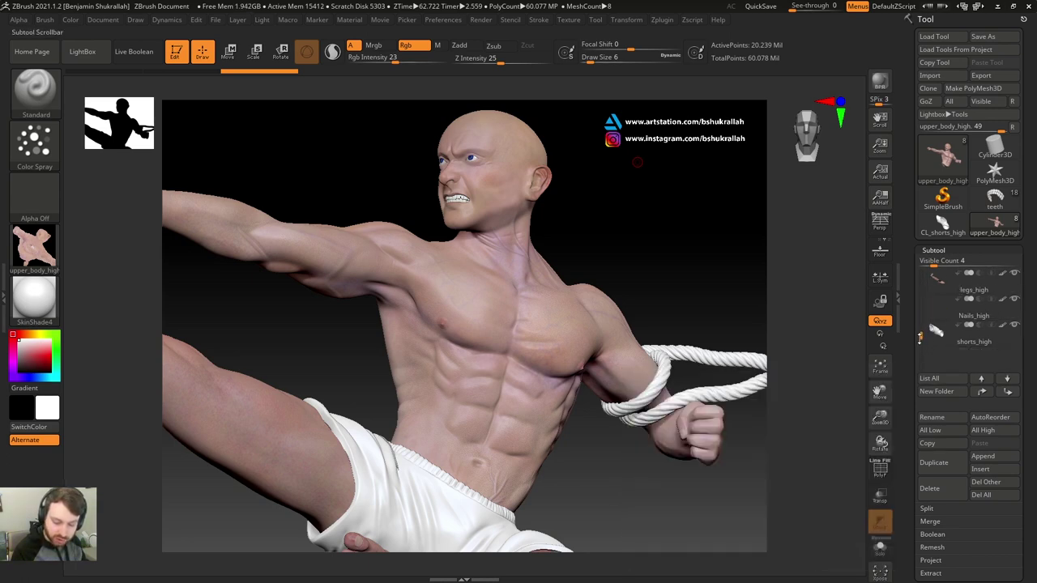
drag(921, 318, 920, 267)
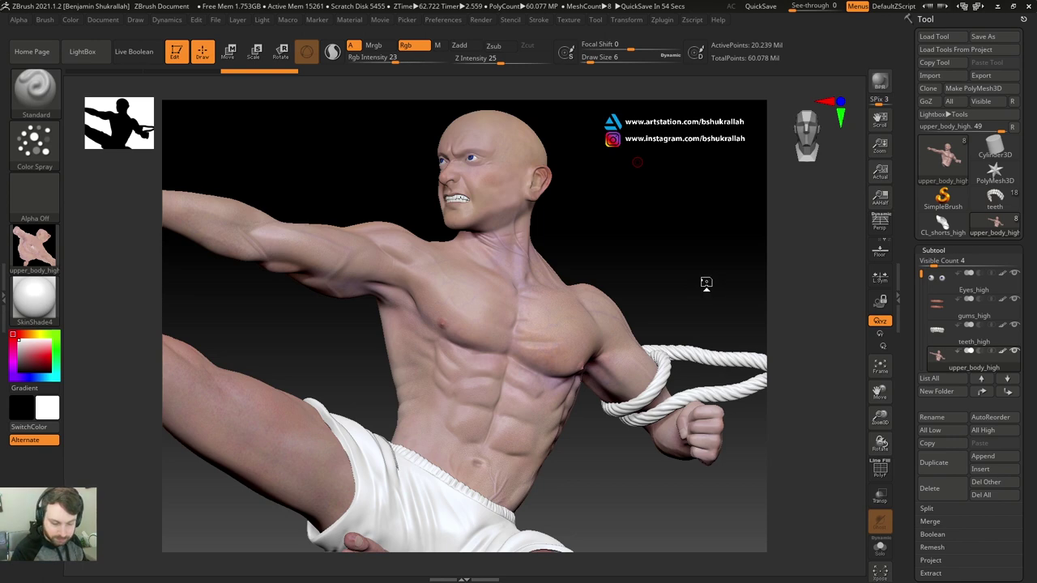
drag(705, 286, 692, 296)
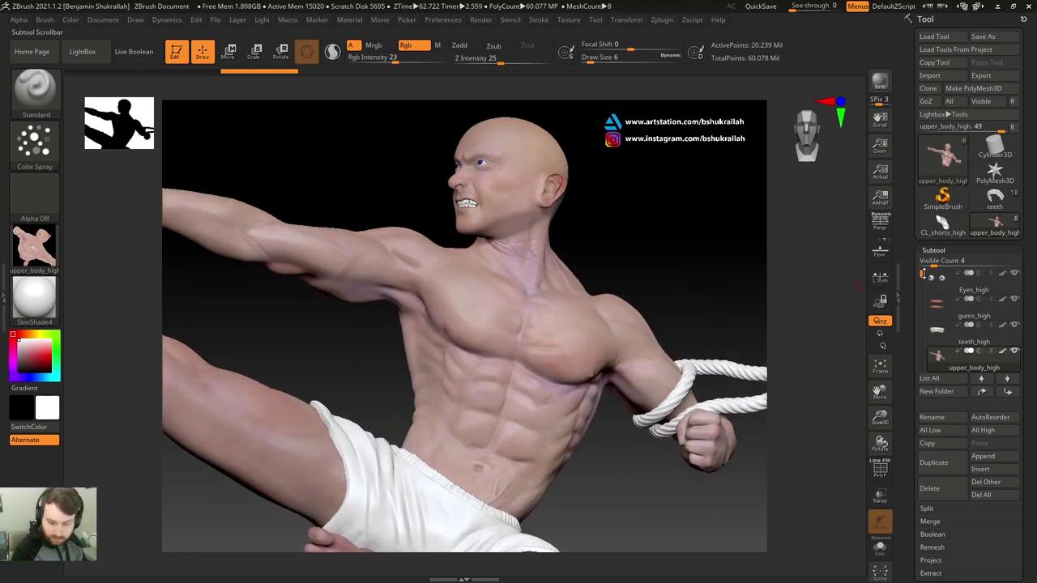
drag(921, 275, 936, 341)
click(935, 341)
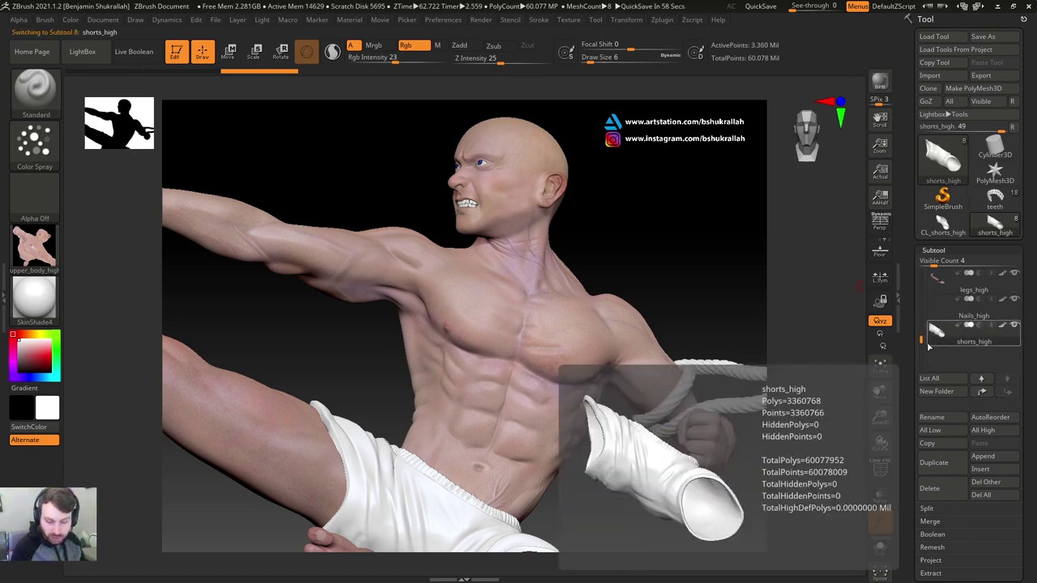
Drop the shorts to SDiv level 1, then turn the view onto the shorts, thigh and foot
scroll(961, 388, down, 3)
click(940, 380)
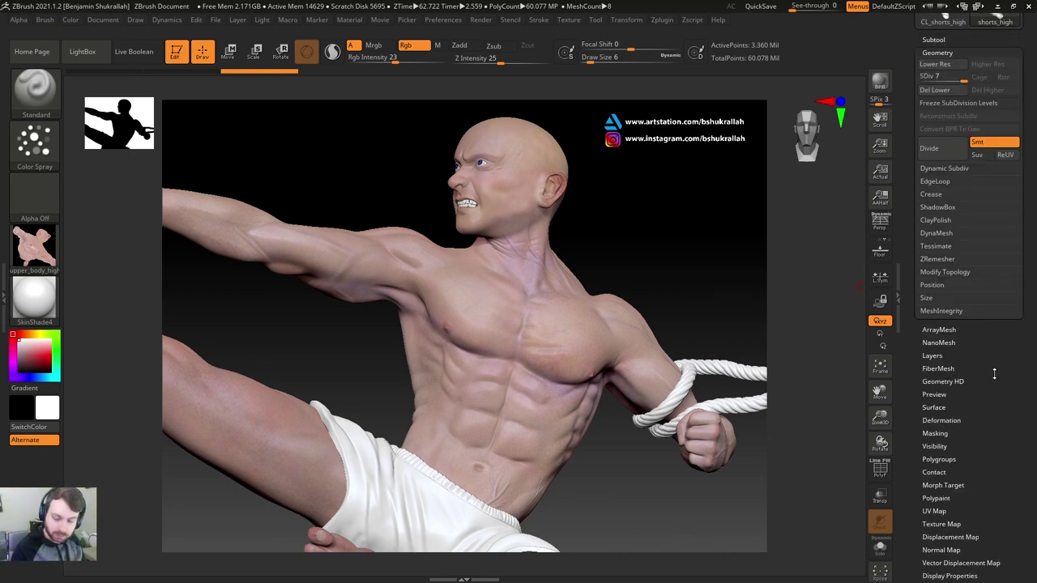
scroll(993, 370, up, 1)
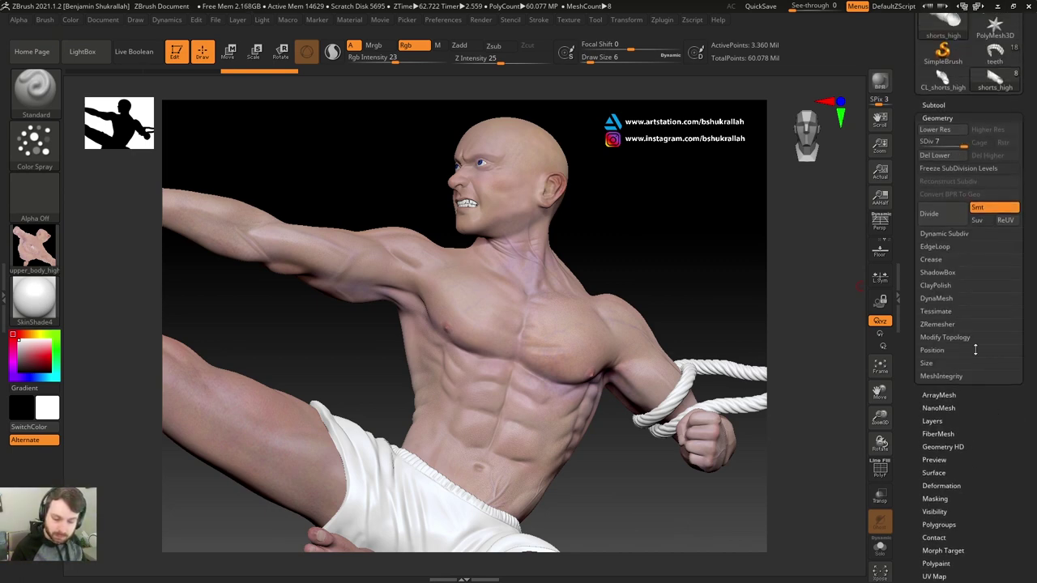
click(919, 141)
mouse_move(765, 323)
mouse_down()
mouse_move(716, 254)
mouse_move(667, 224)
mouse_move(631, 313)
mouse_move(700, 442)
mouse_up()
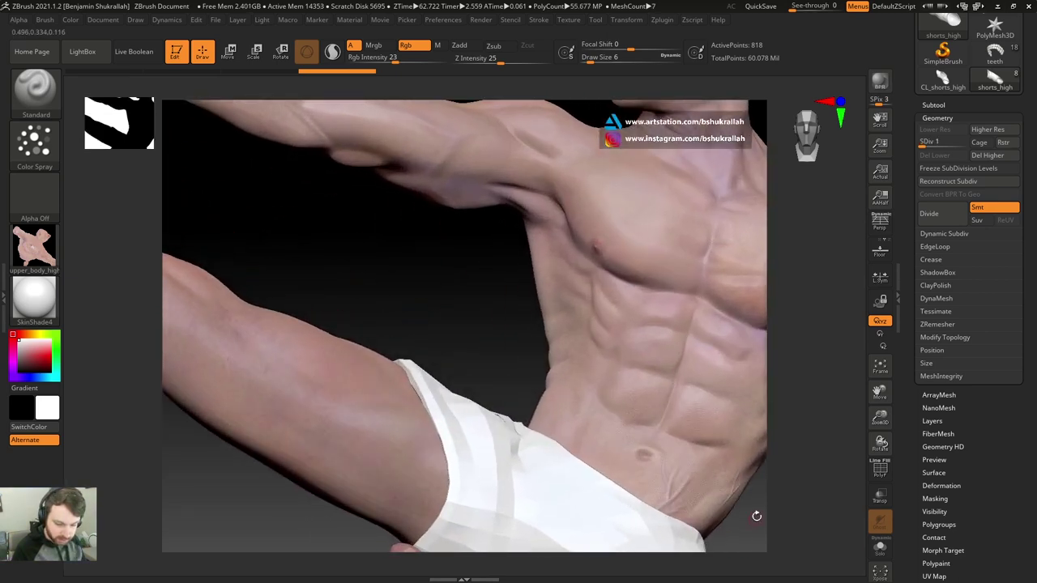
drag(754, 513, 674, 264)
Make a UV Master clone of the shorts, show polygroups, and unwrap it into islands
click(664, 20)
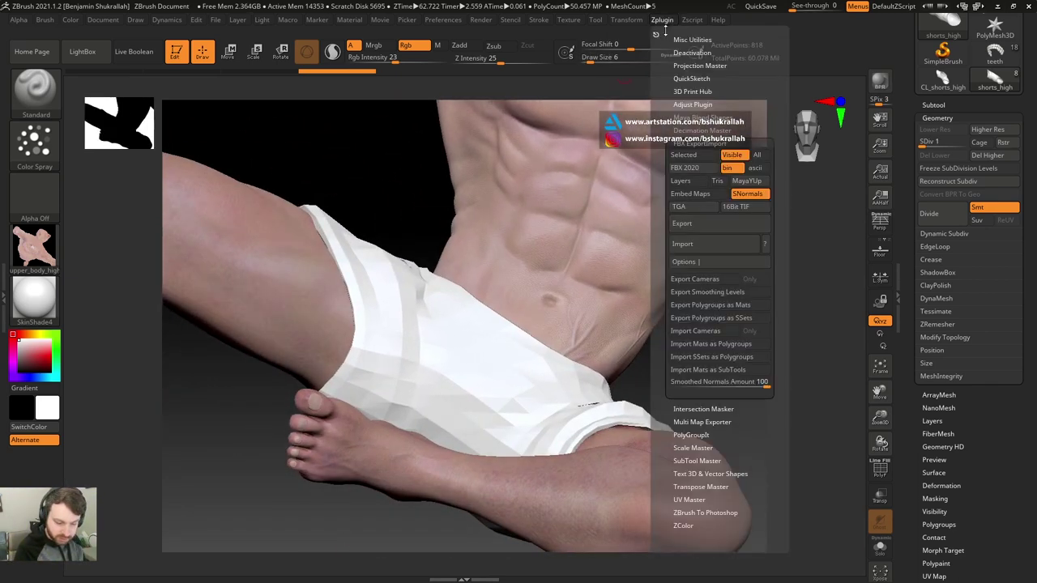
click(701, 370)
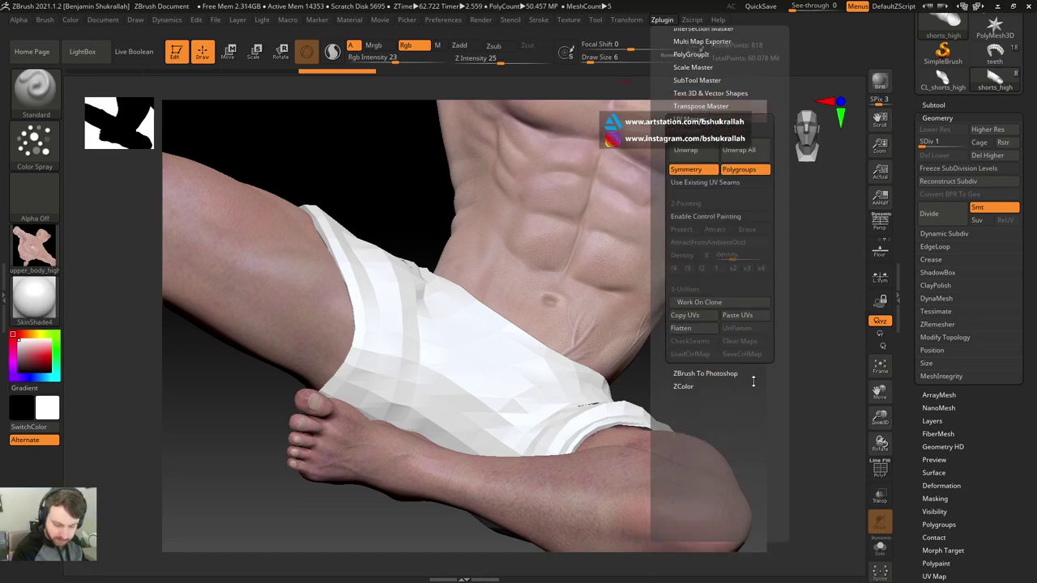
click(701, 335)
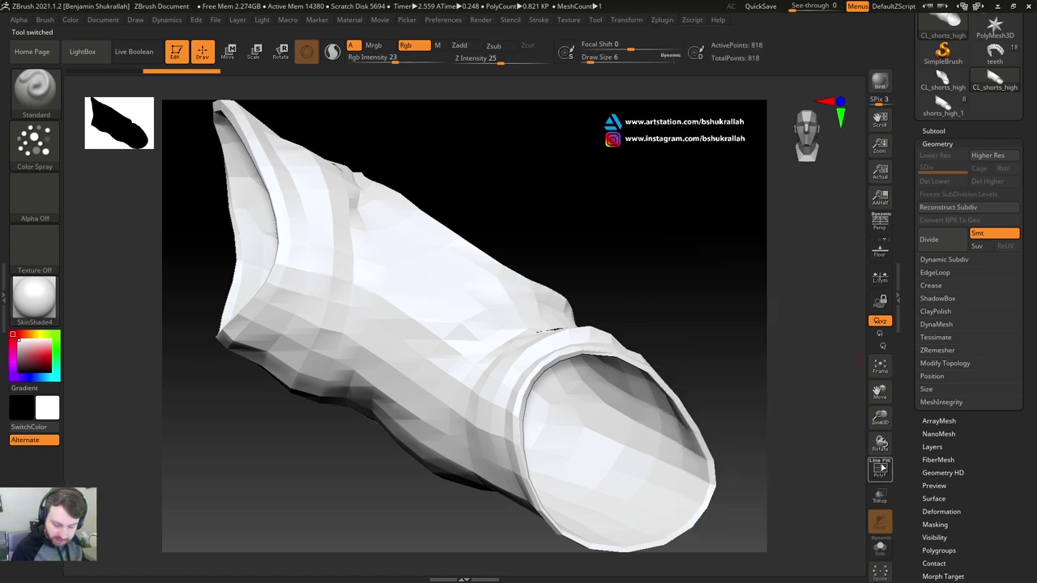
click(879, 468)
drag(579, 262, 646, 192)
click(661, 20)
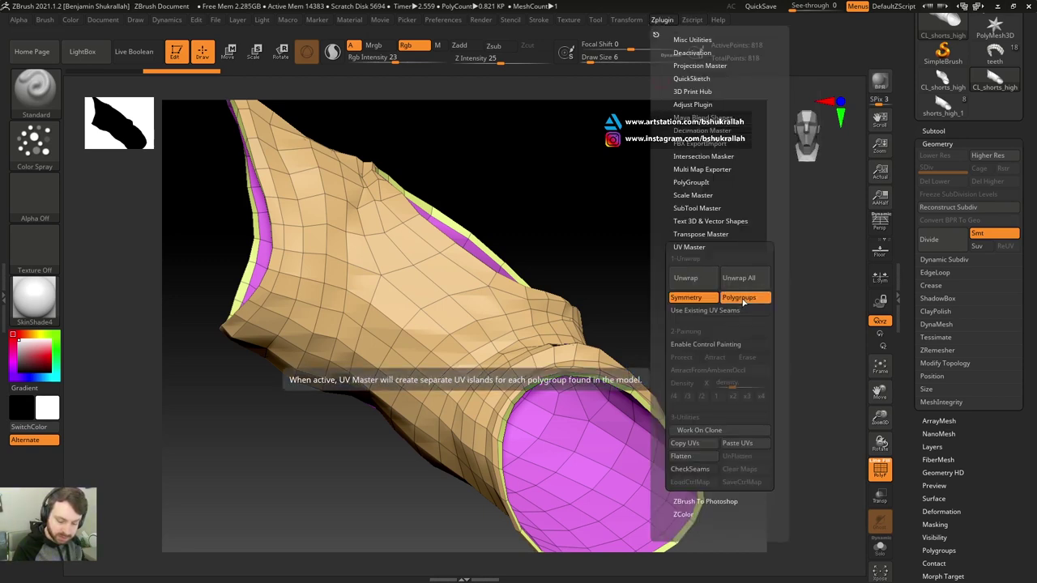
click(693, 279)
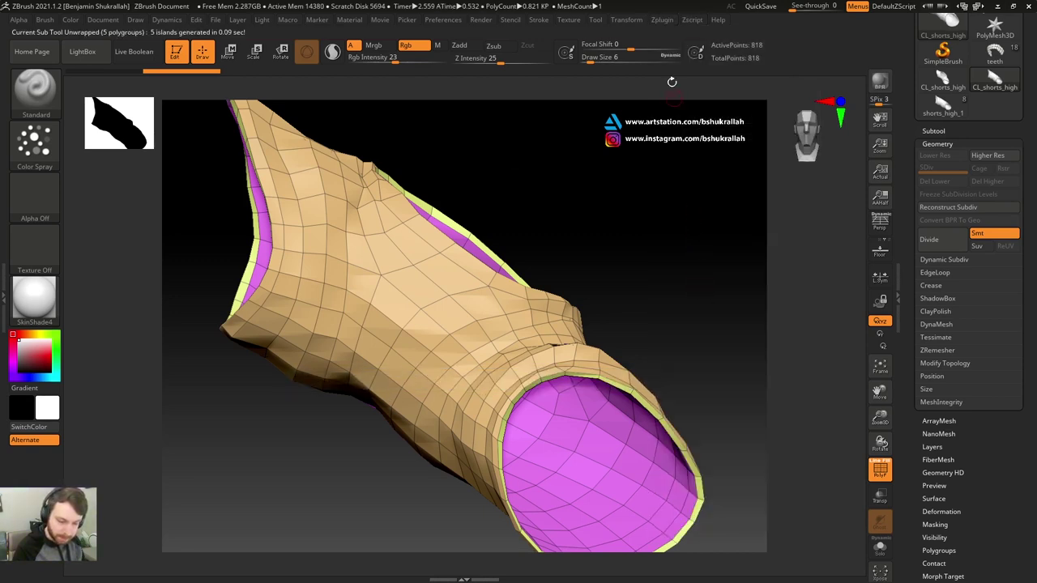
Check the layout with Morph UV, flattening and restoring it, then Copy UVs from the clone
scroll(981, 380, down, 5)
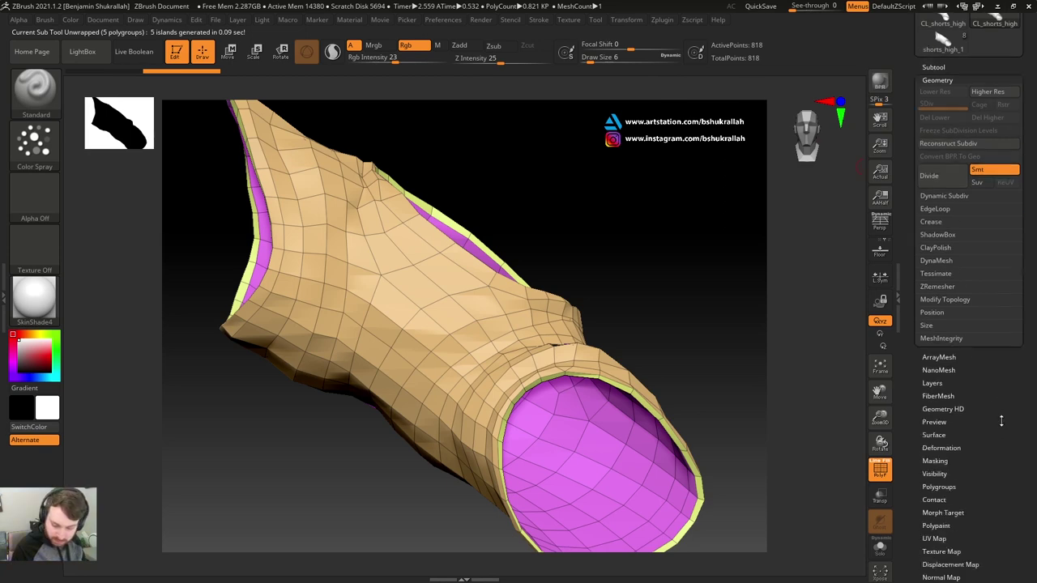
click(938, 247)
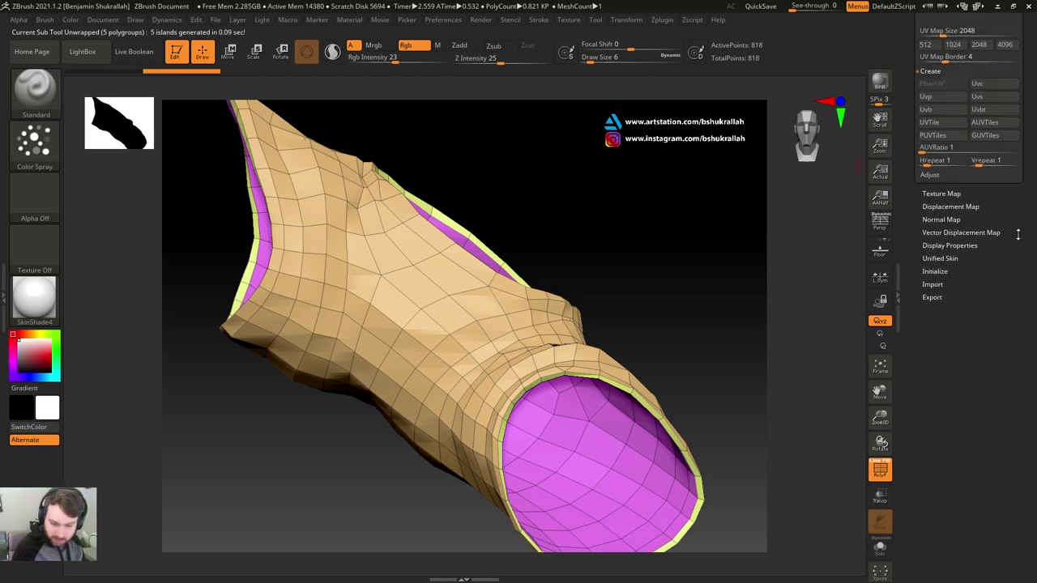
drag(1018, 236, 1024, 299)
click(935, 111)
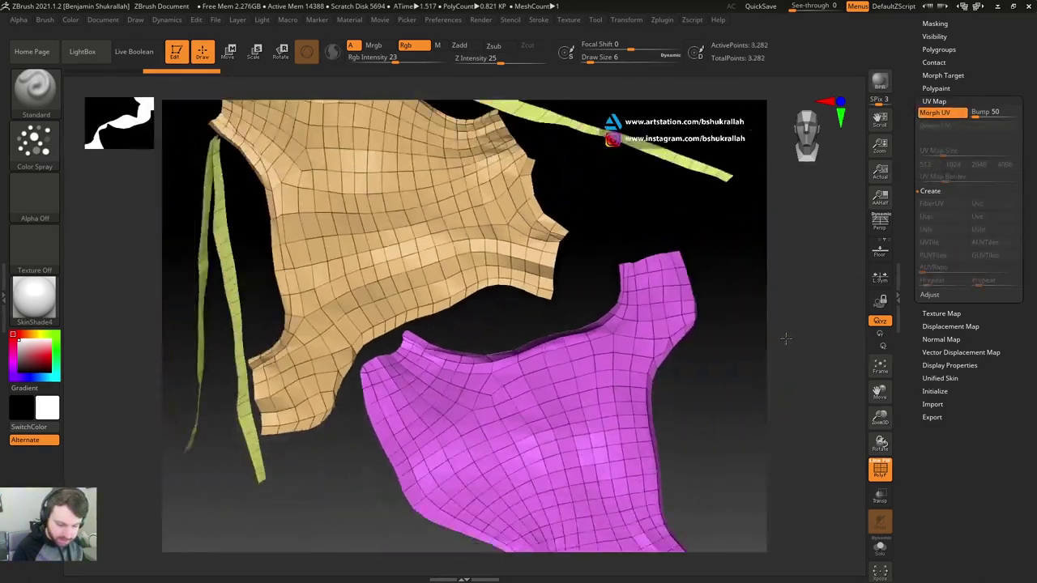
click(942, 113)
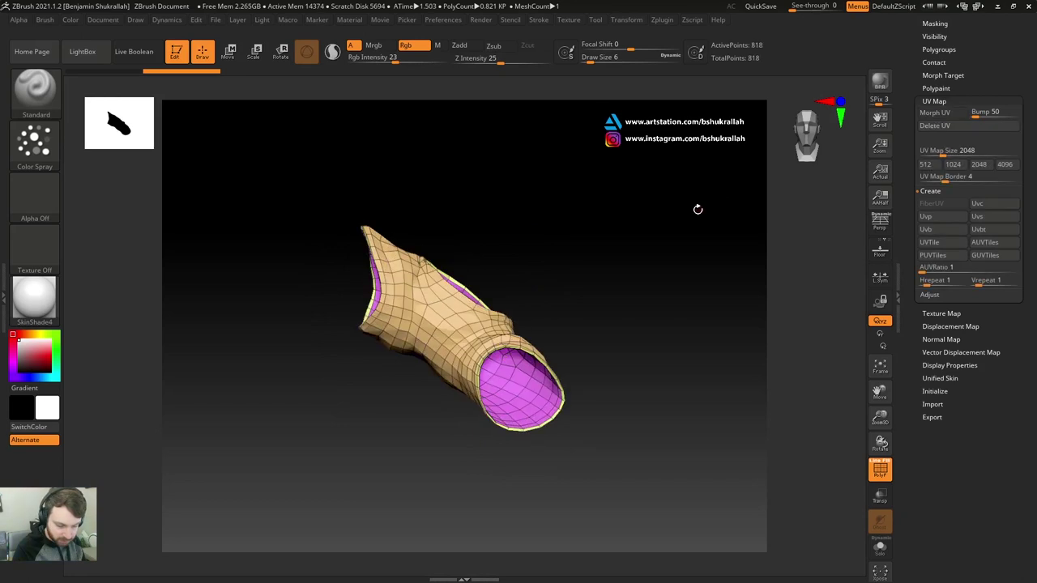
click(666, 22)
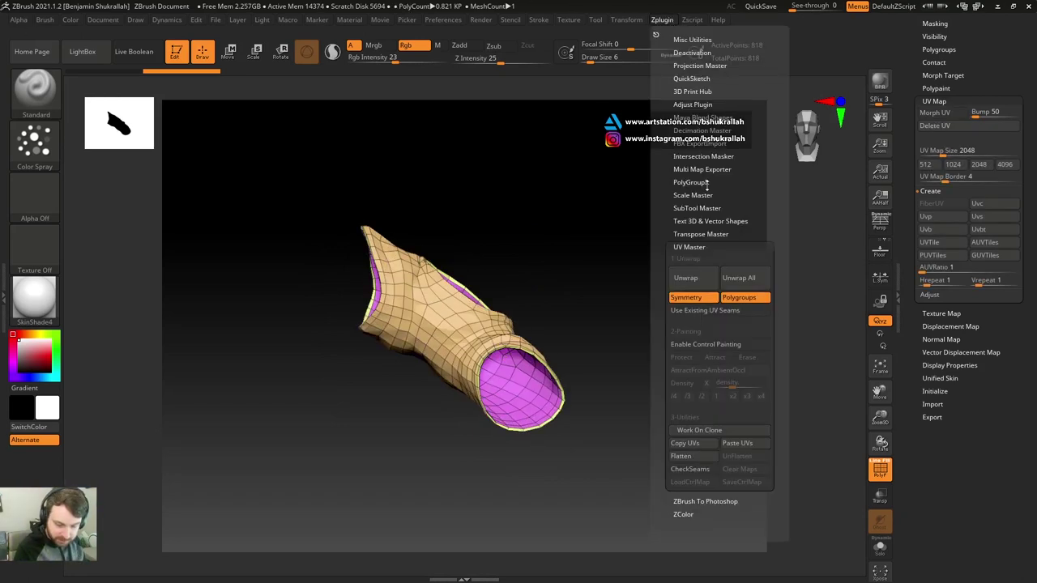
click(703, 444)
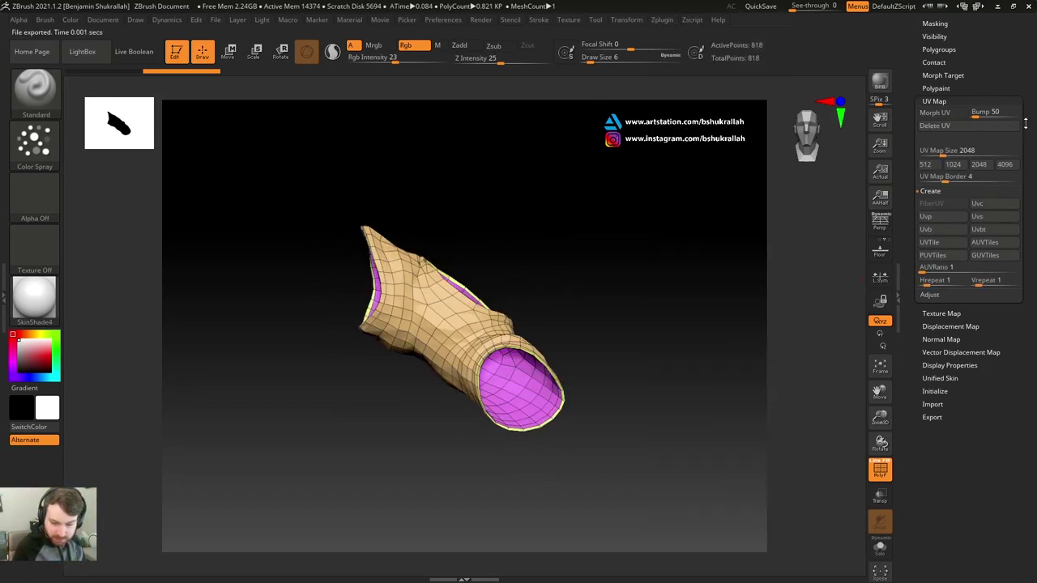
scroll(1034, 231, up, 10)
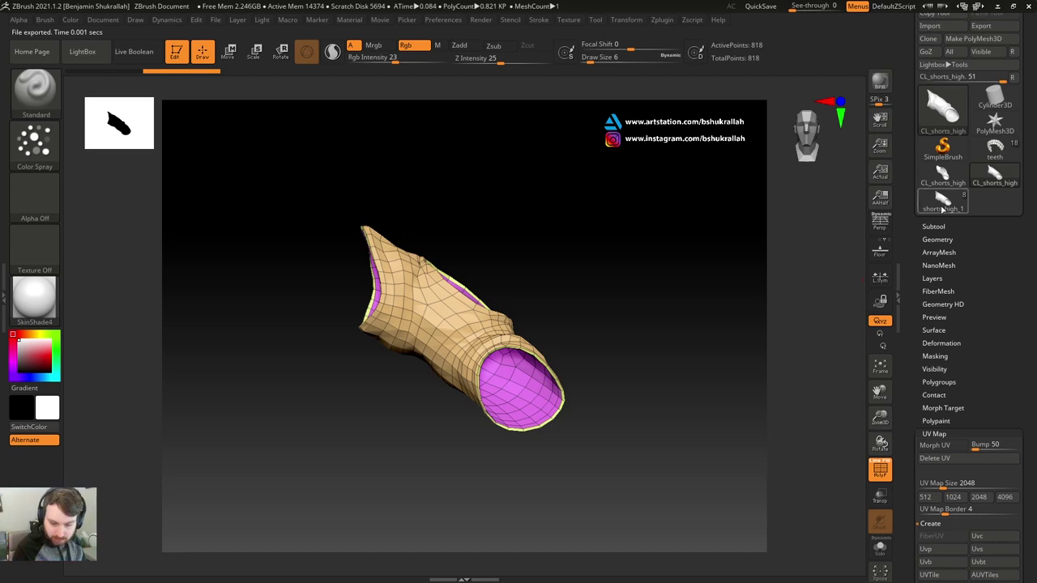
Return to the full character, hide the polygroup wireframe, and show the subtool list
click(942, 202)
drag(713, 360, 713, 393)
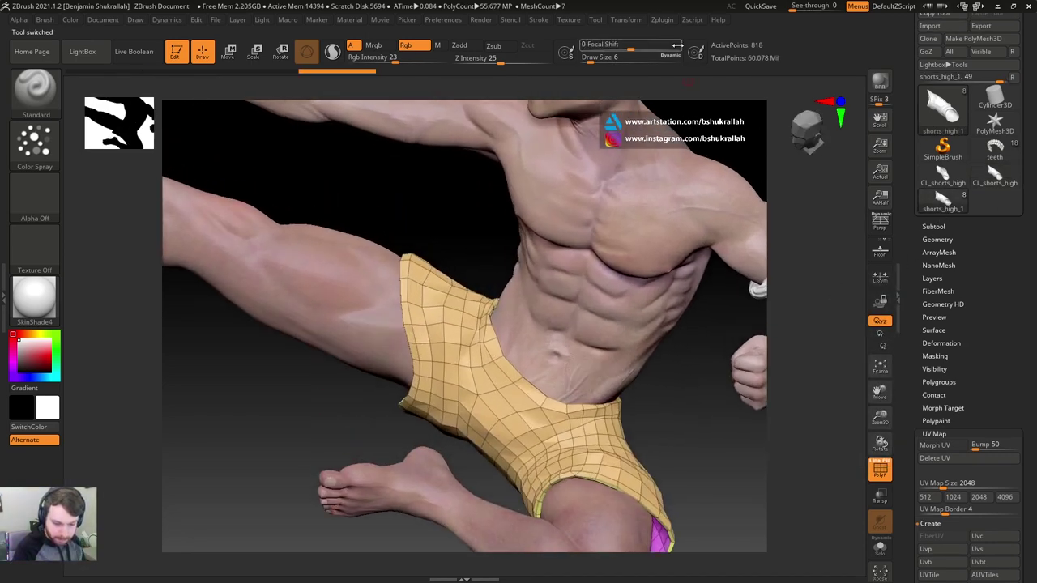
click(663, 20)
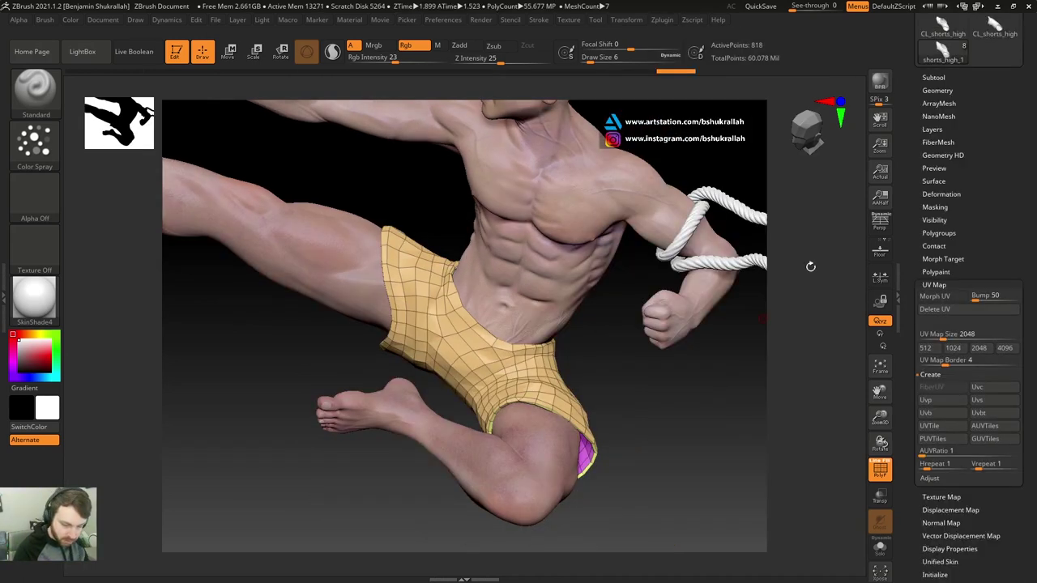
click(937, 90)
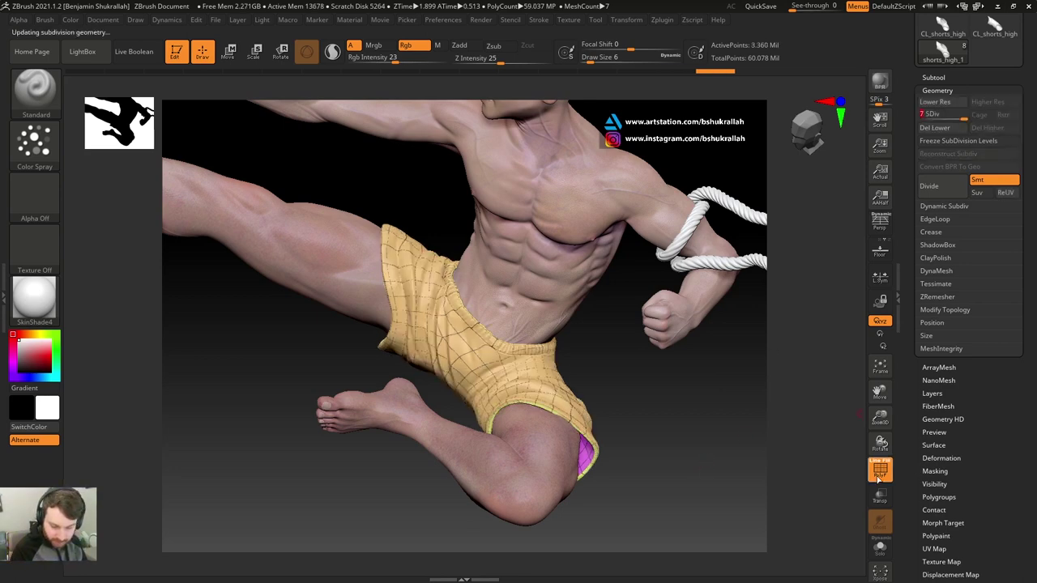
click(880, 472)
click(936, 77)
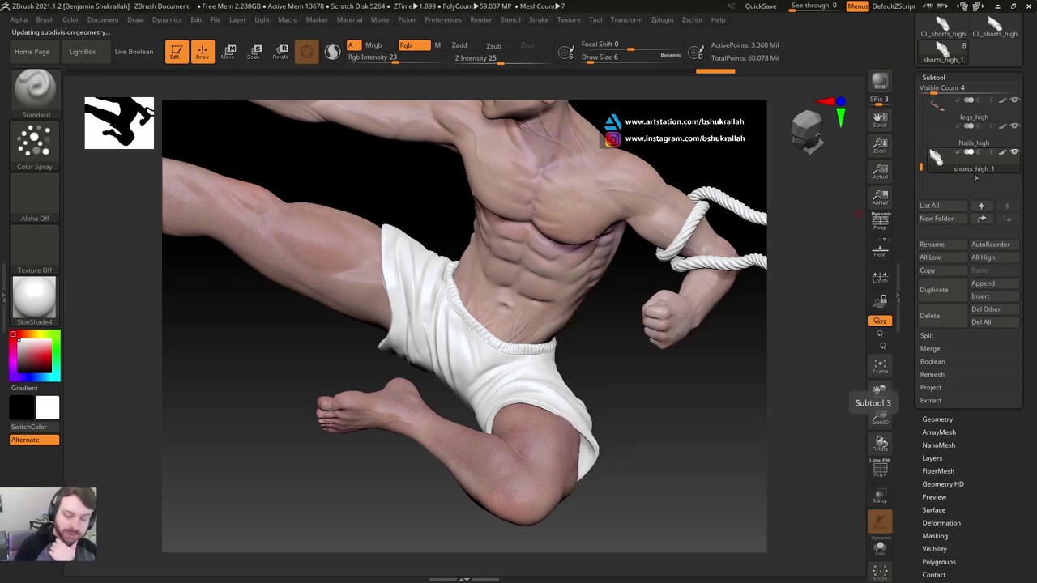
mouse_move(988, 169)
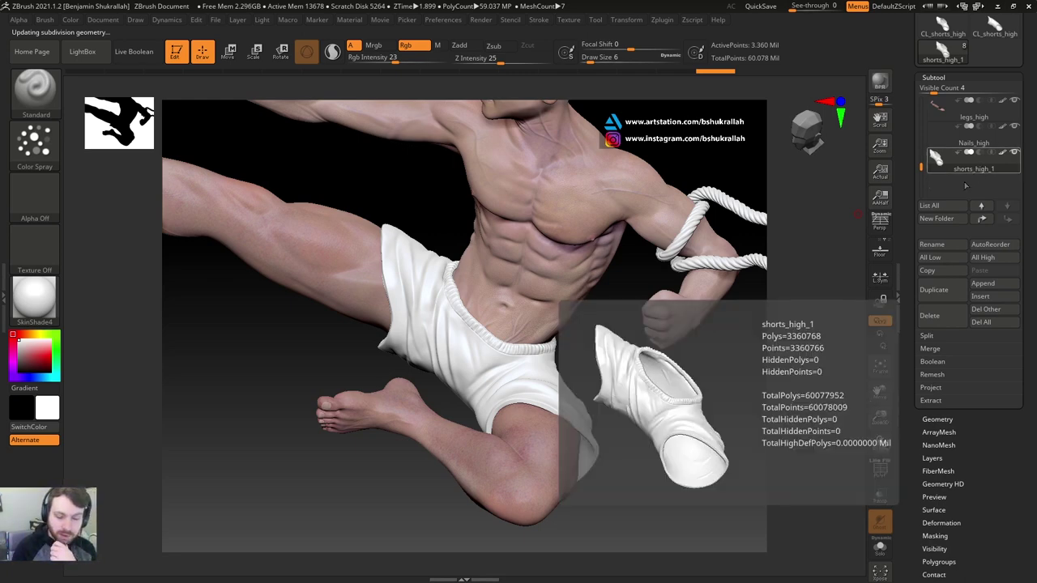
Rename the shorts_high_1 subtool to shorts_high
click(931, 245)
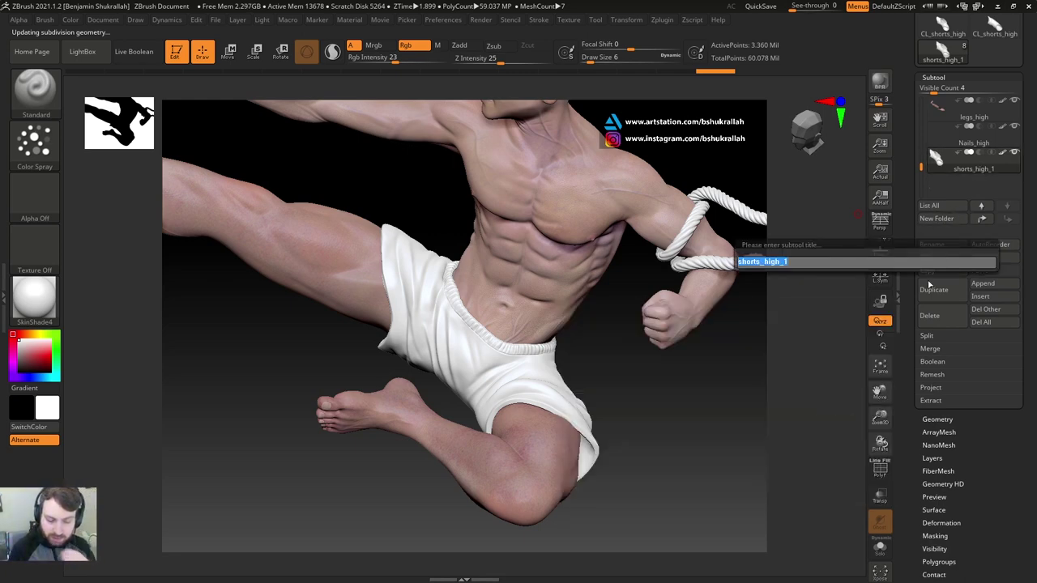
key(End)
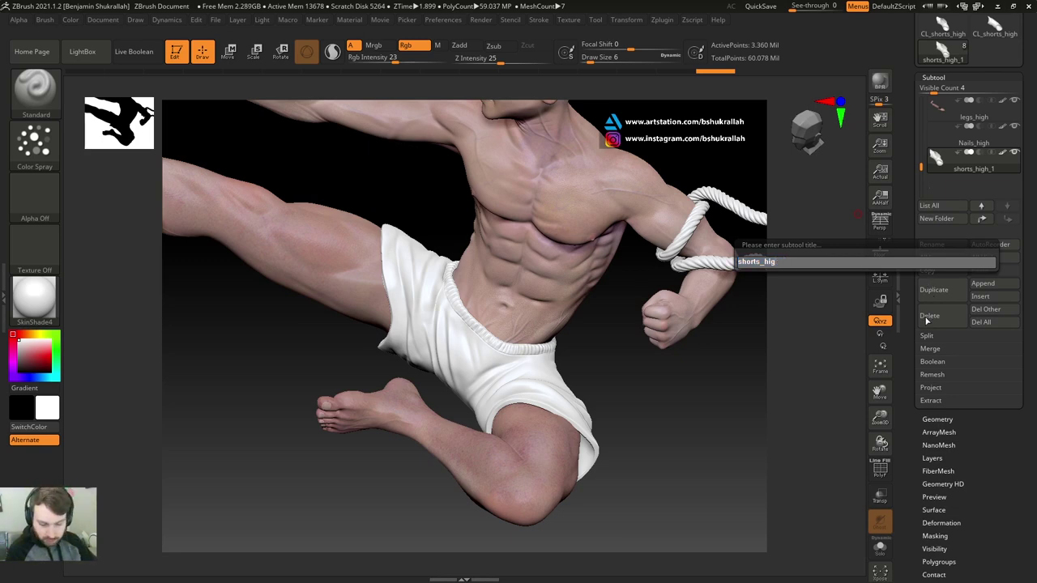
text(h)
key(Return)
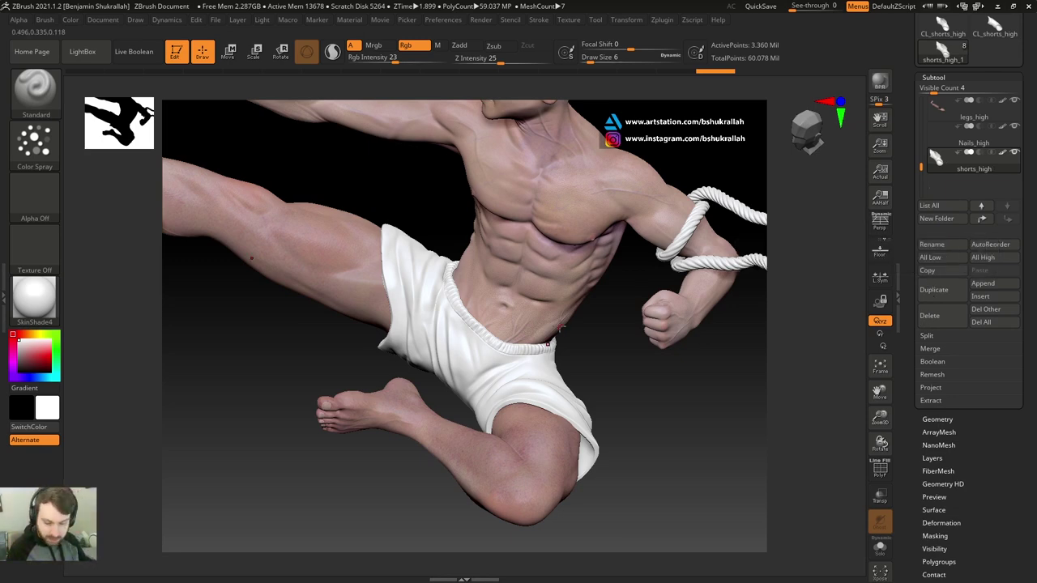
scroll(998, 121, up, 3)
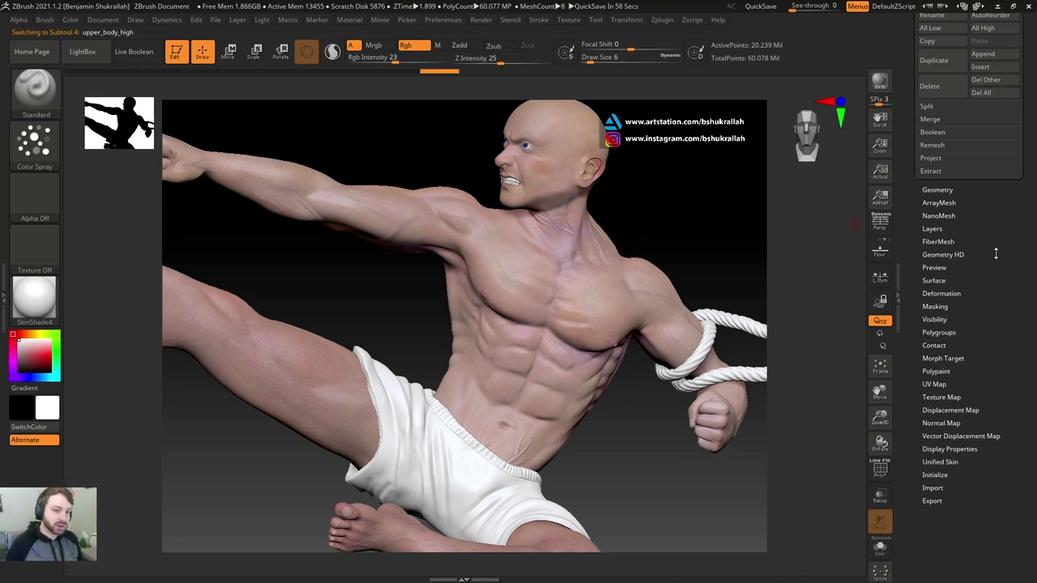
Expand Tool > Geometry for upper_body_high to see its subdivision levels
scroll(971, 404, up, 3)
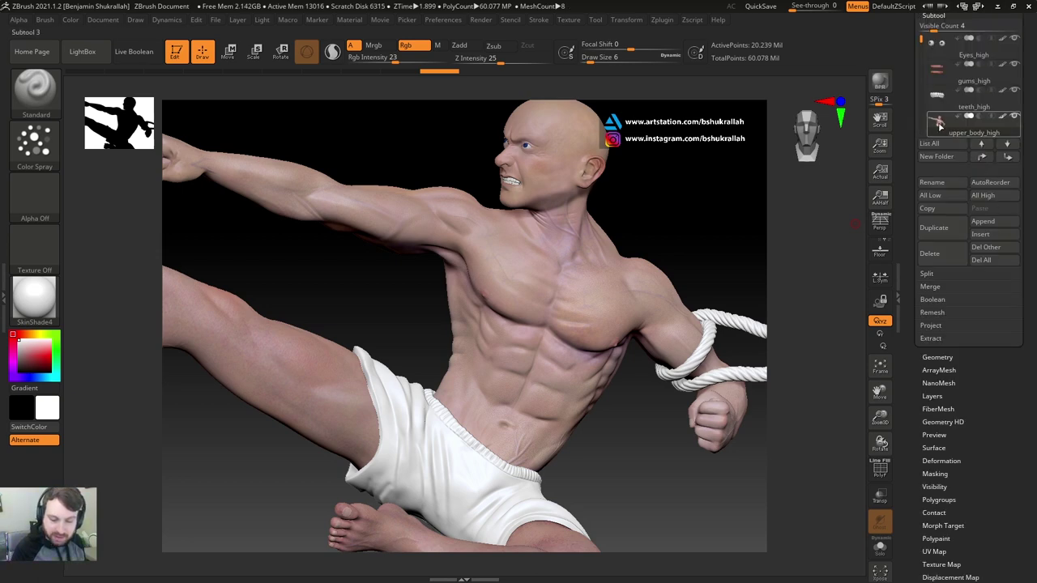
scroll(950, 330, down, 1)
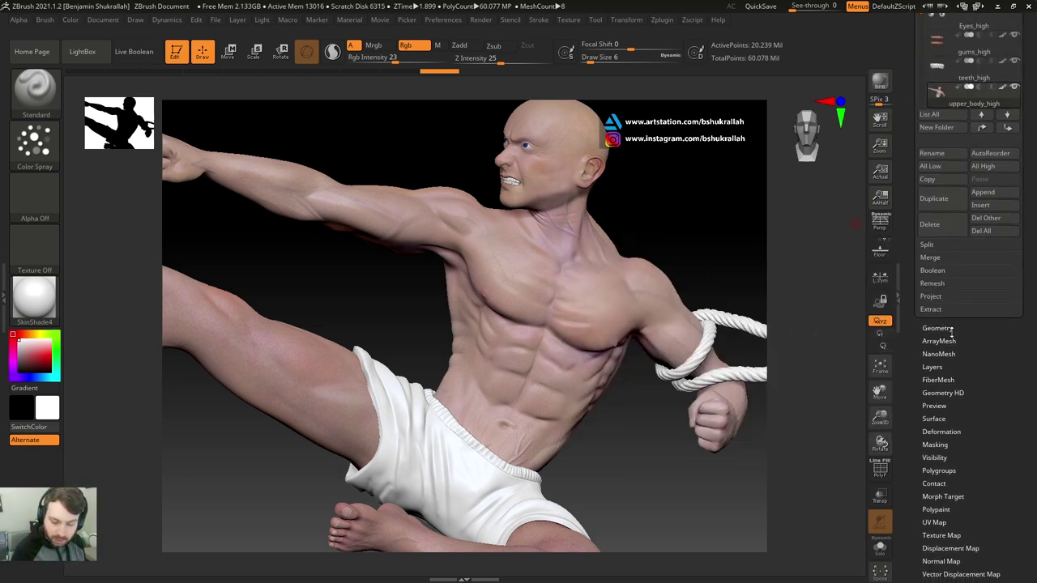
click(937, 328)
scroll(990, 57, up, 1)
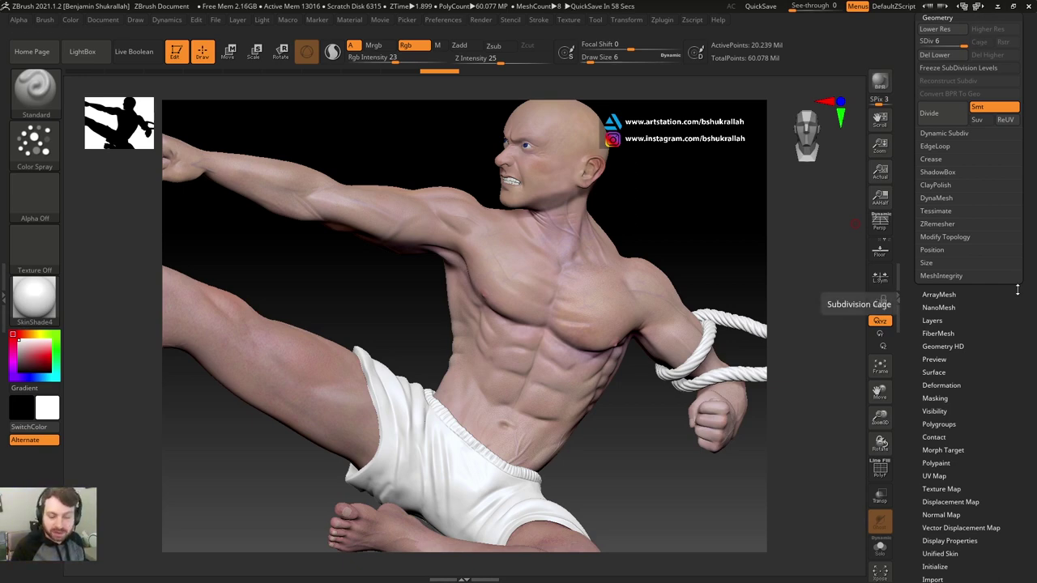
scroll(1018, 247, down, 5)
Clone the upper body's texture map with Clone Txtr and flip it vertically with Flip V
click(954, 237)
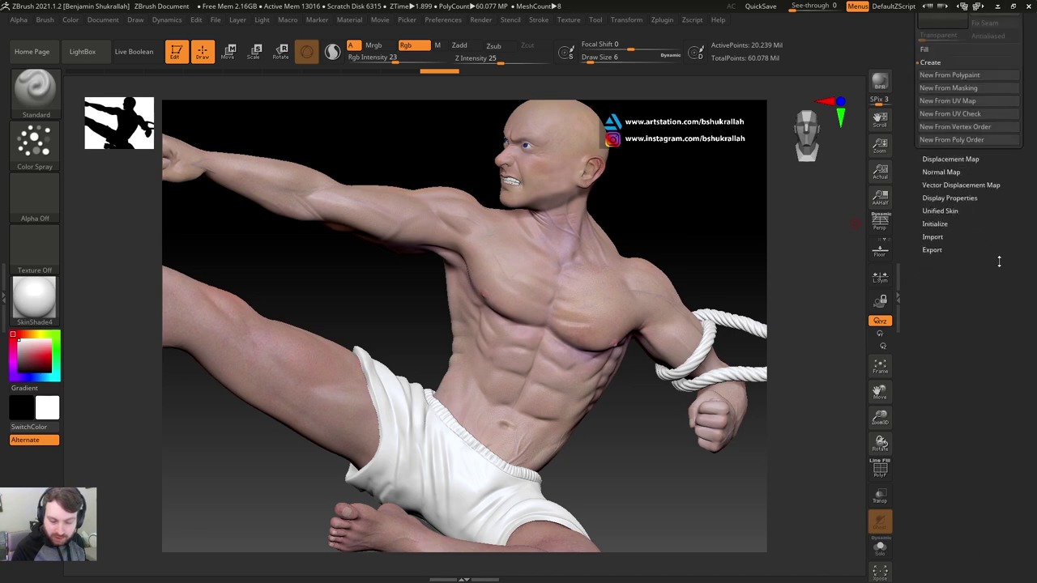
scroll(1018, 266, up, 3)
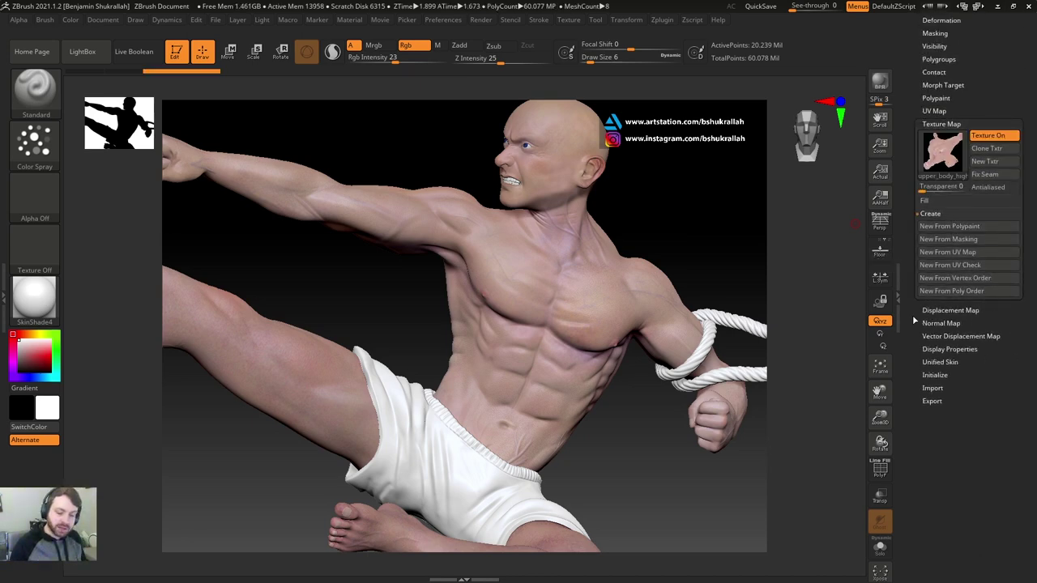
mouse_move(939, 158)
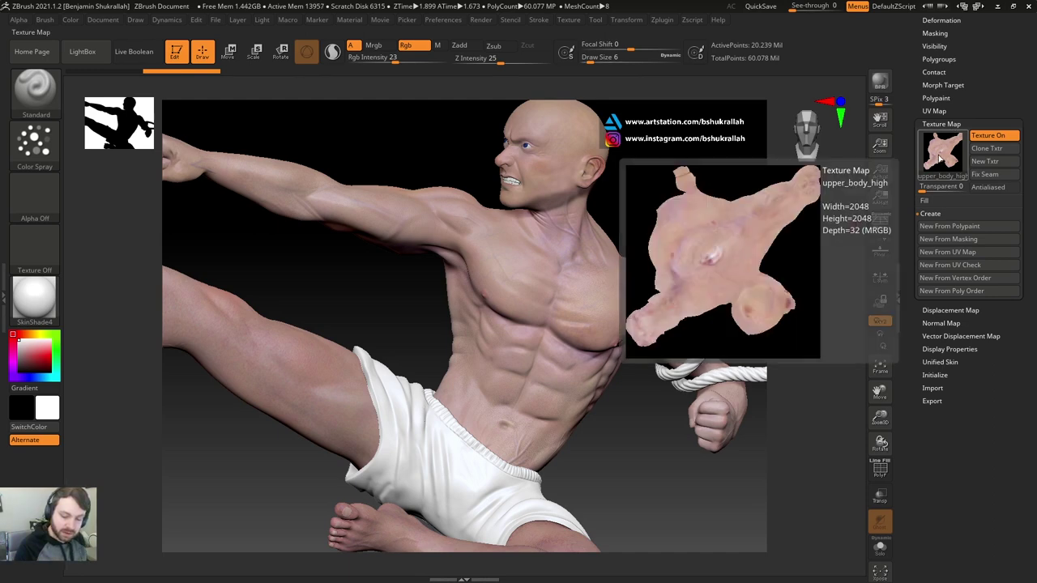
click(985, 150)
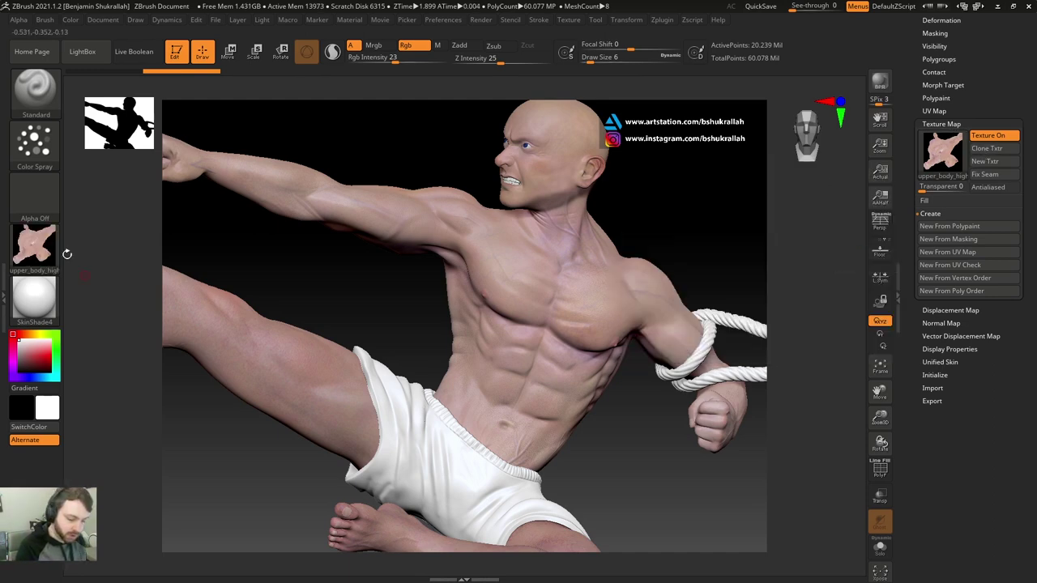
click(571, 20)
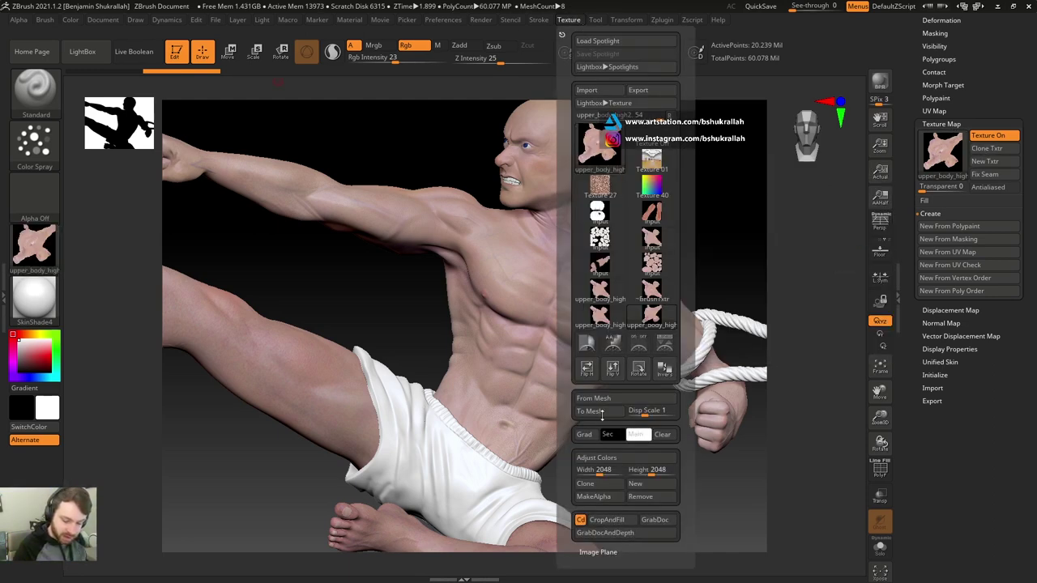
click(614, 369)
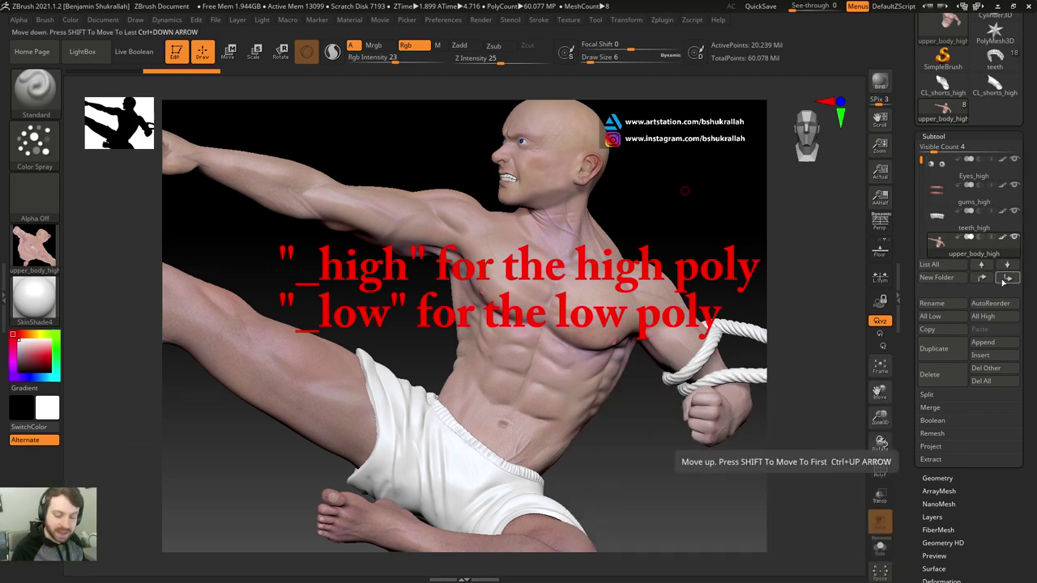
Open the Zplugin menu
mouse_move(921, 161)
mouse_down()
mouse_move(921, 188)
mouse_move(921, 160)
mouse_up()
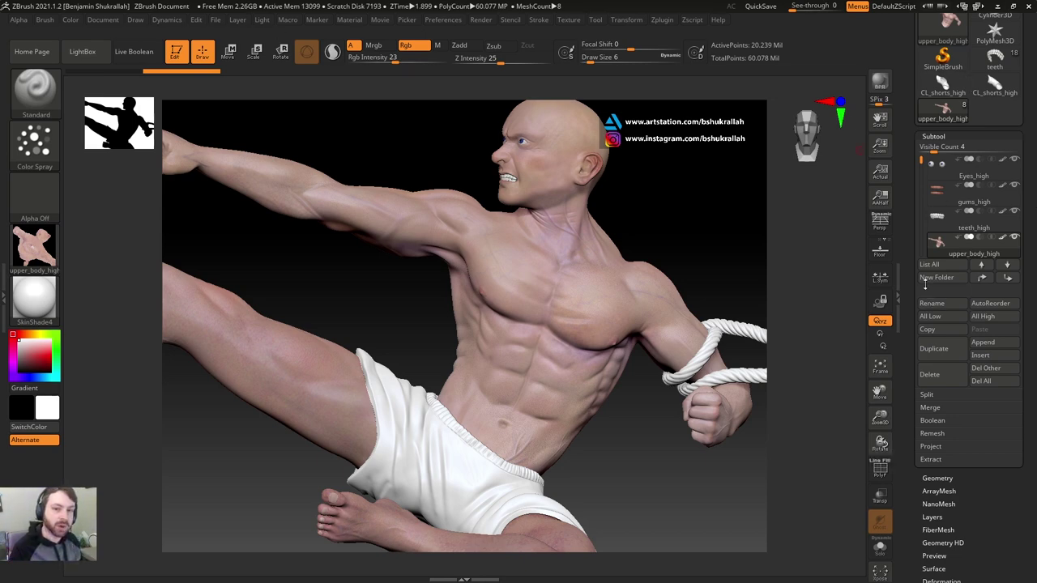
click(661, 20)
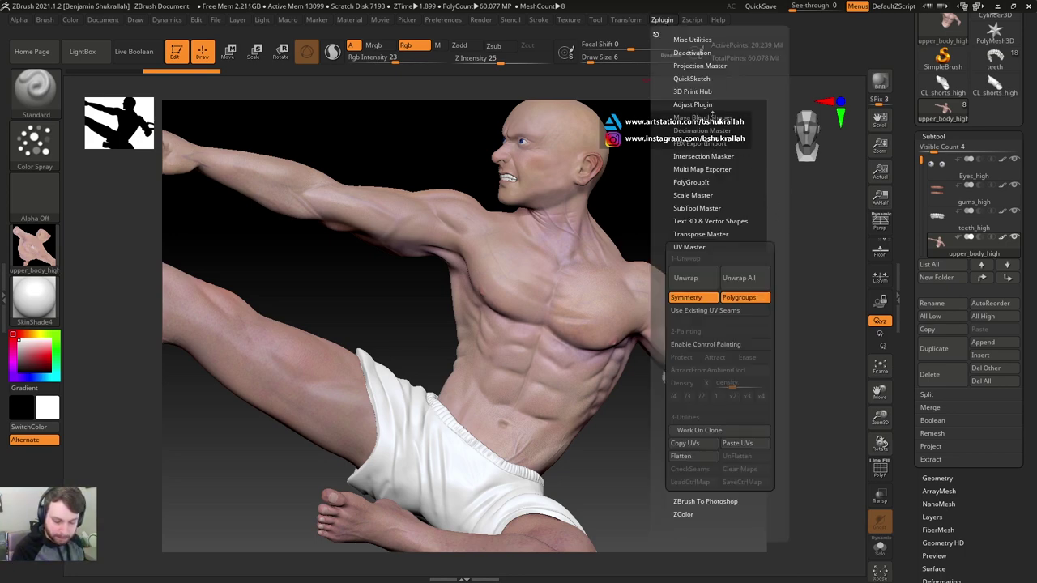
Export the visible subtools as an FBX file through FBX ExportImport
click(700, 143)
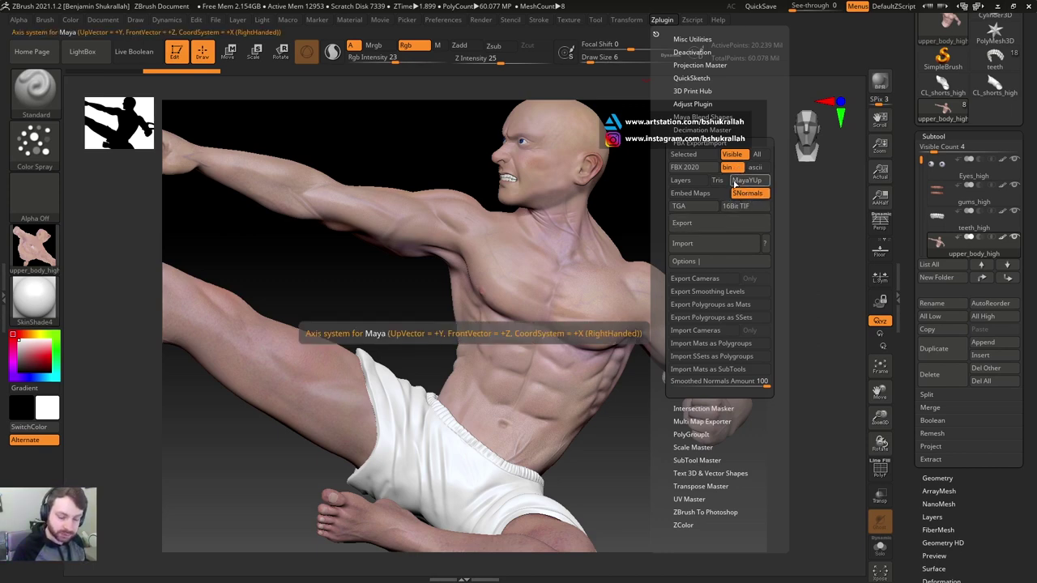
click(662, 19)
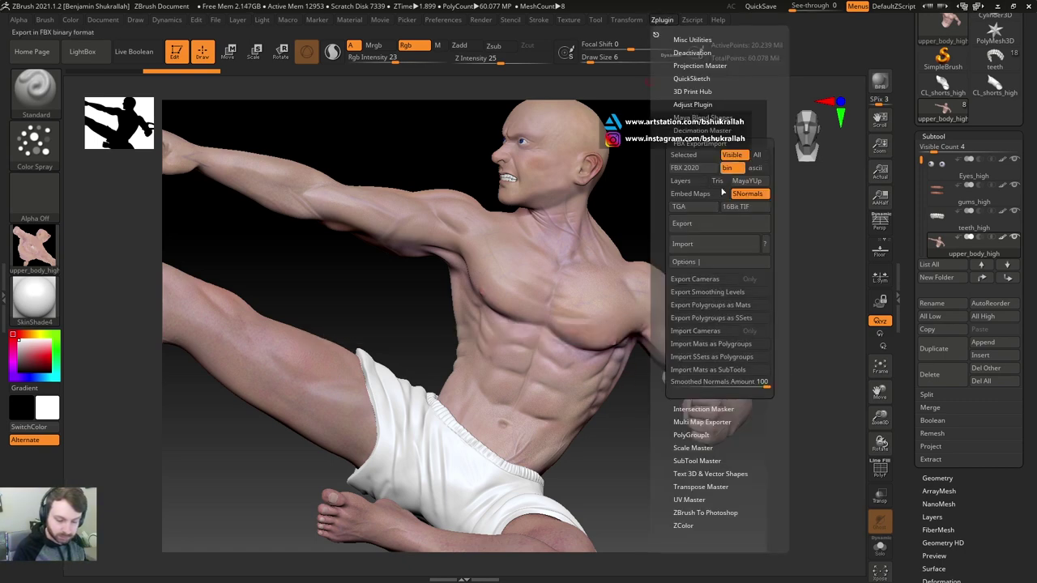
click(735, 229)
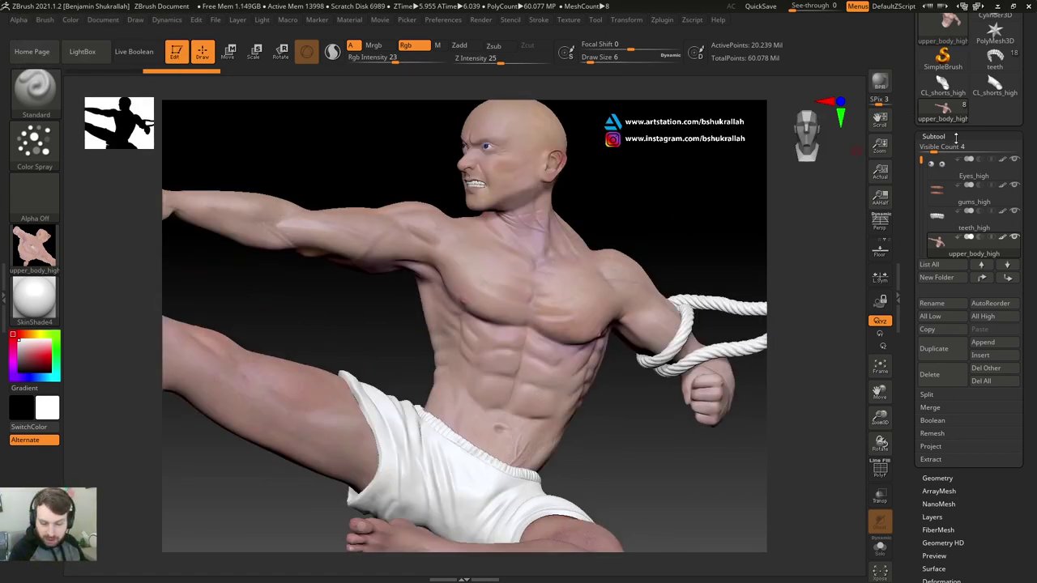
Set every subtool to its lowest subdivision with All Low, then inspect the faceted torso and face
scroll(1027, 255, down, 3)
click(930, 257)
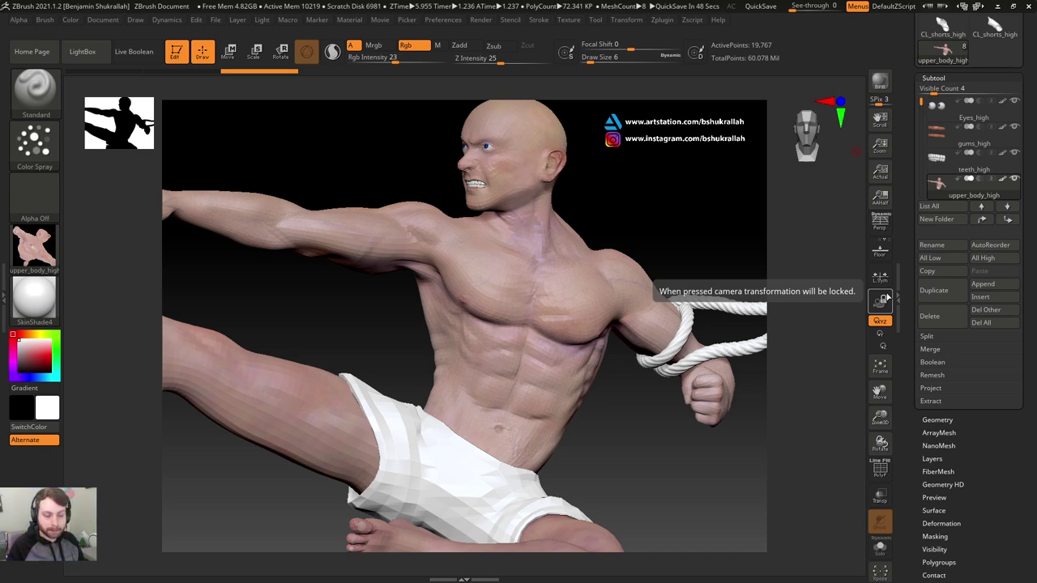
drag(746, 268, 691, 438)
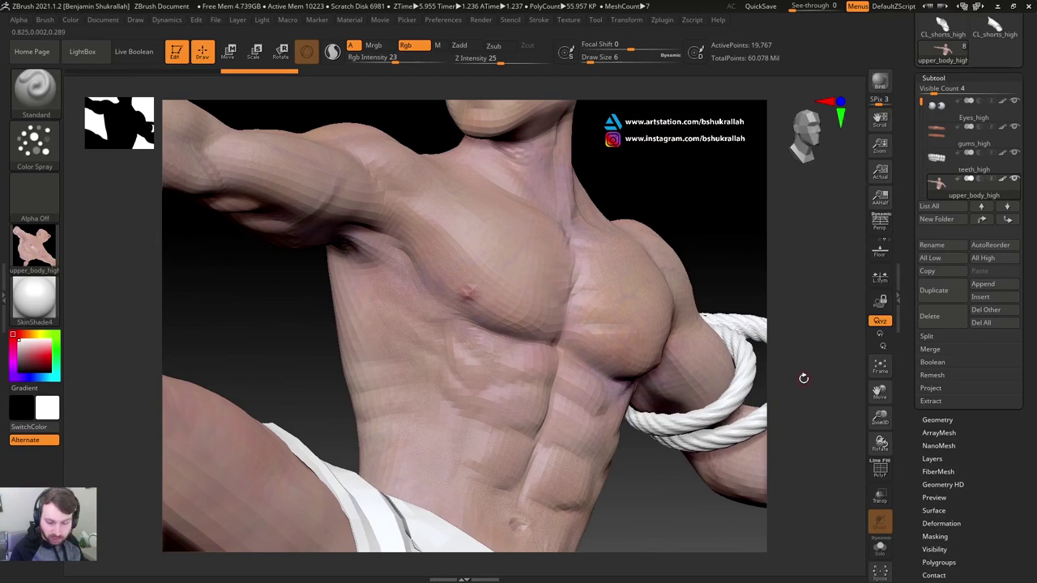
click(933, 78)
click(937, 90)
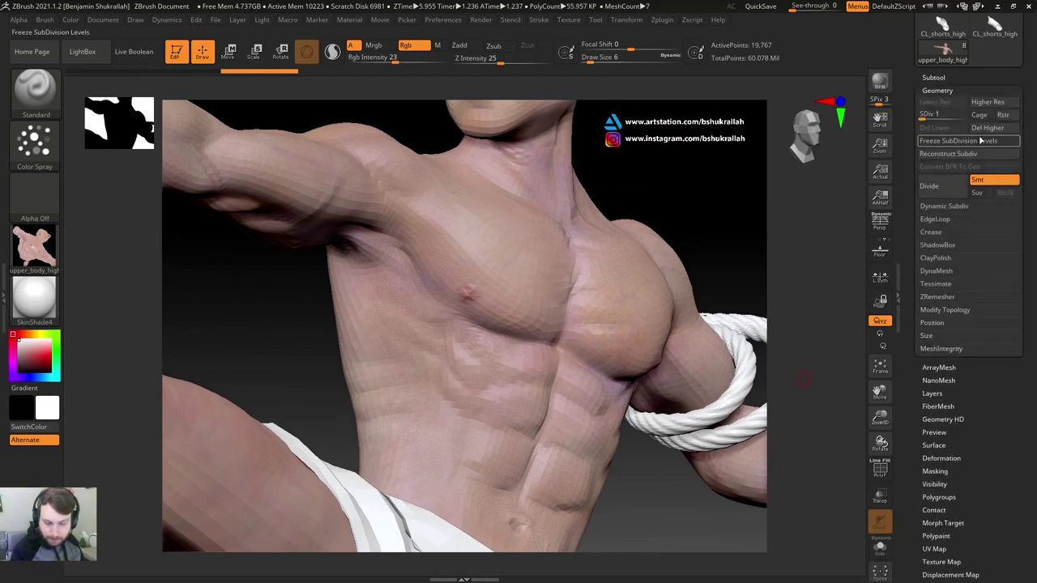
click(923, 114)
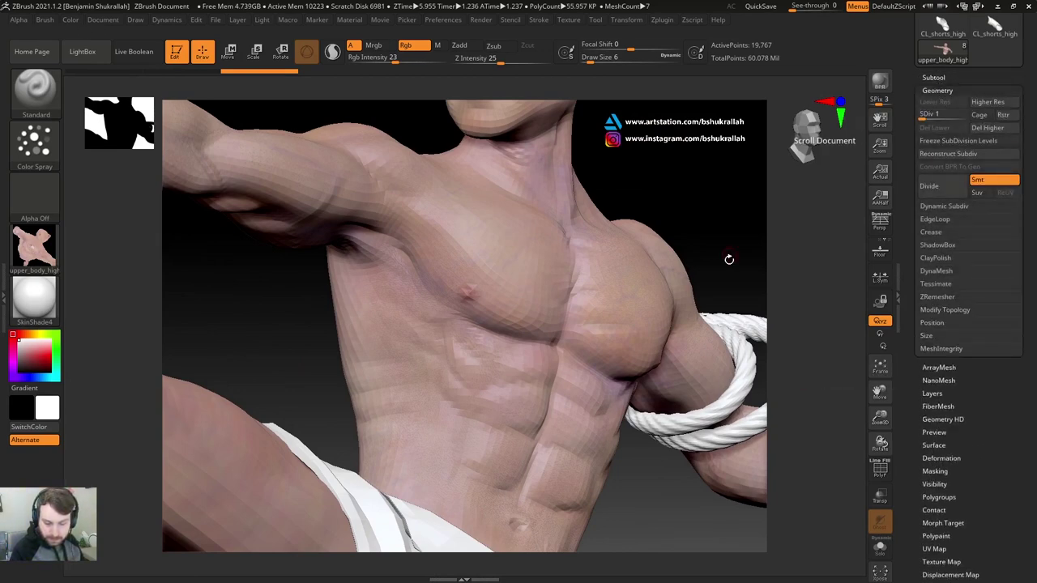
drag(732, 259, 729, 194)
Rename the Eyes_high subtool to Eyes_low
click(933, 78)
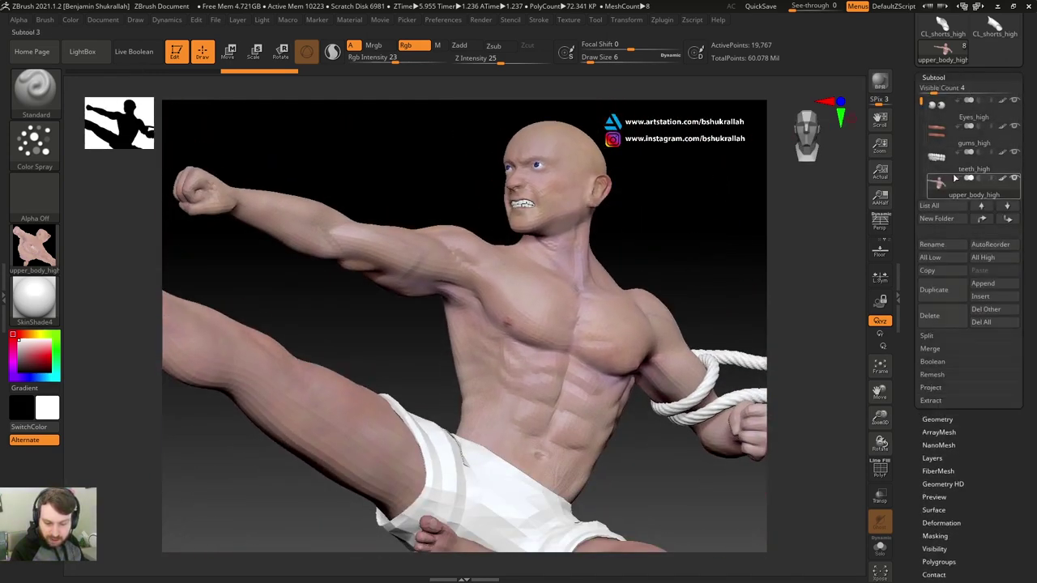
click(978, 119)
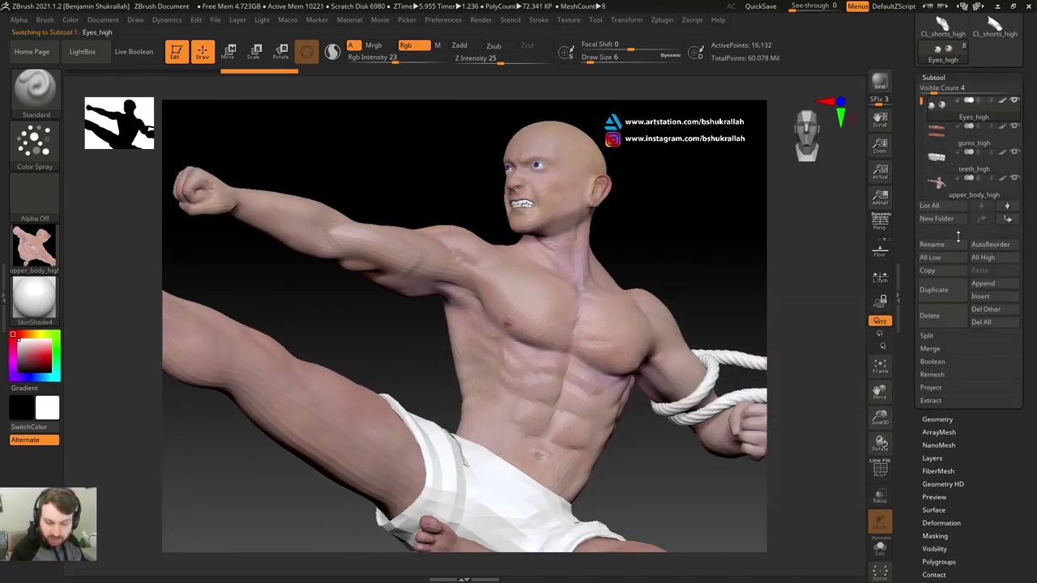
click(931, 244)
click(881, 267)
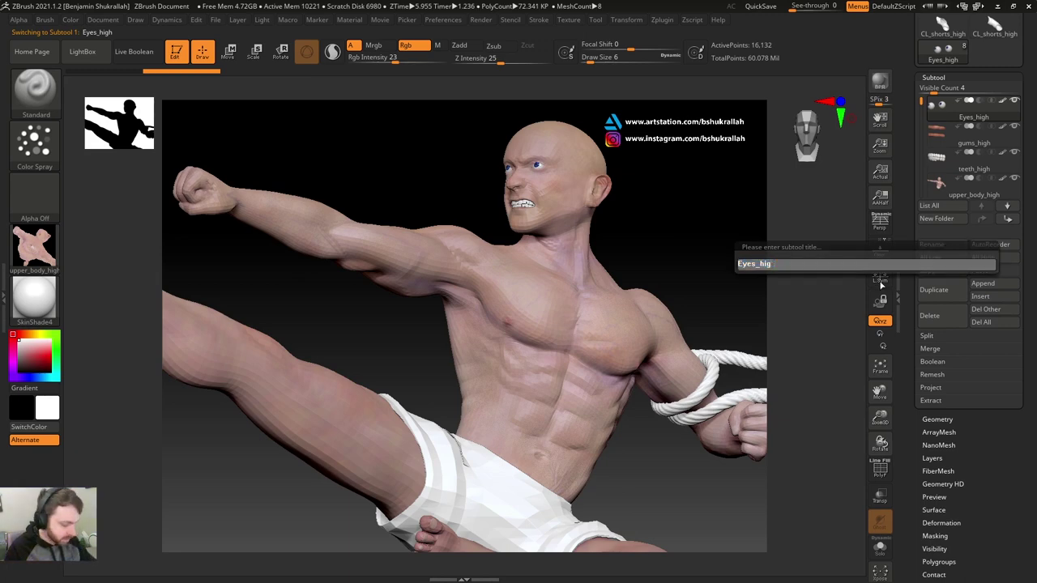
key(BackSpace)
key(BackSpace)
key(BackSpace)
text(low)
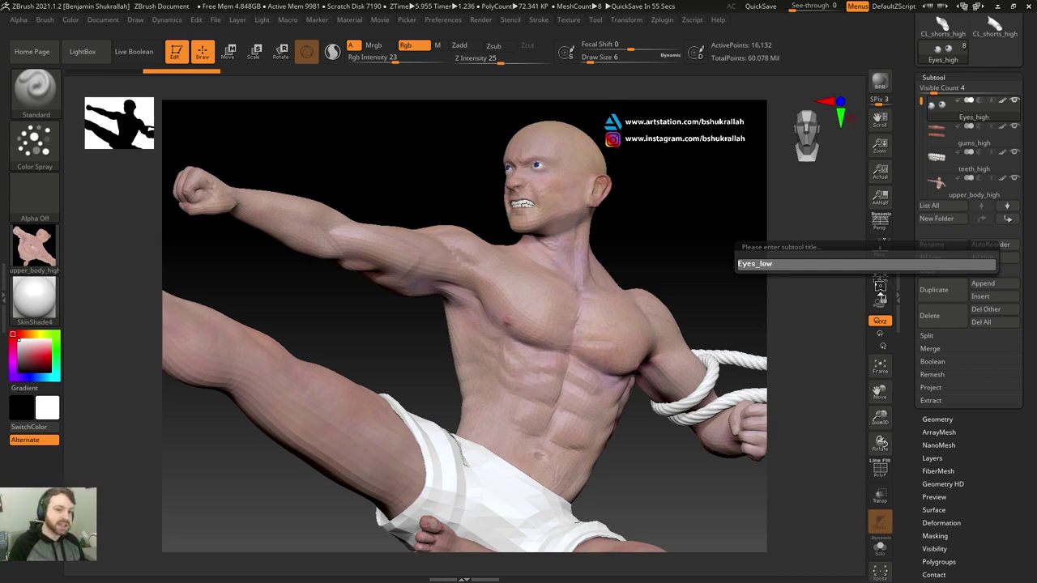
key(Return)
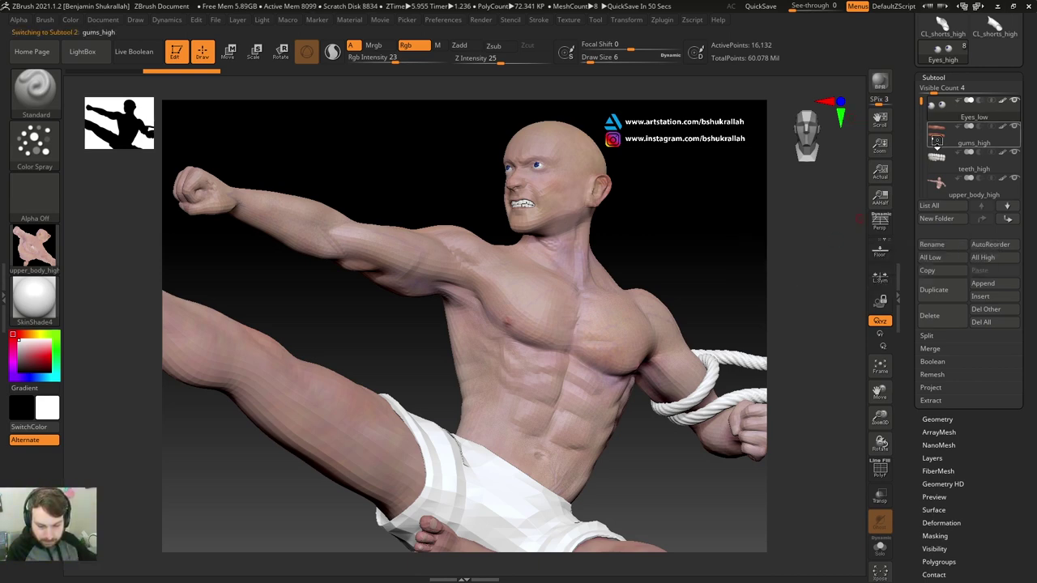
Rename the next subtools to gums_low, teeth_low and upper_body_low
key(Down)
text(gums_low)
key(Return)
key(Down)
text(teeth_low)
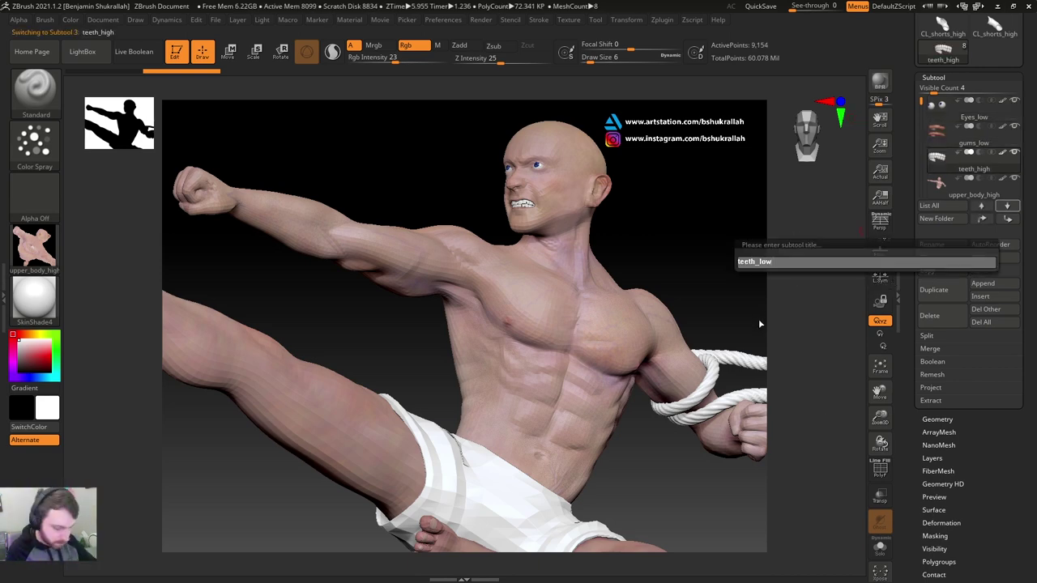
key(Return)
key(Down)
text(upper_body_low)
key(Return)
Rename the remaining subtools to rope_low, legs_low, Nails_low and shorts_low
key(Down)
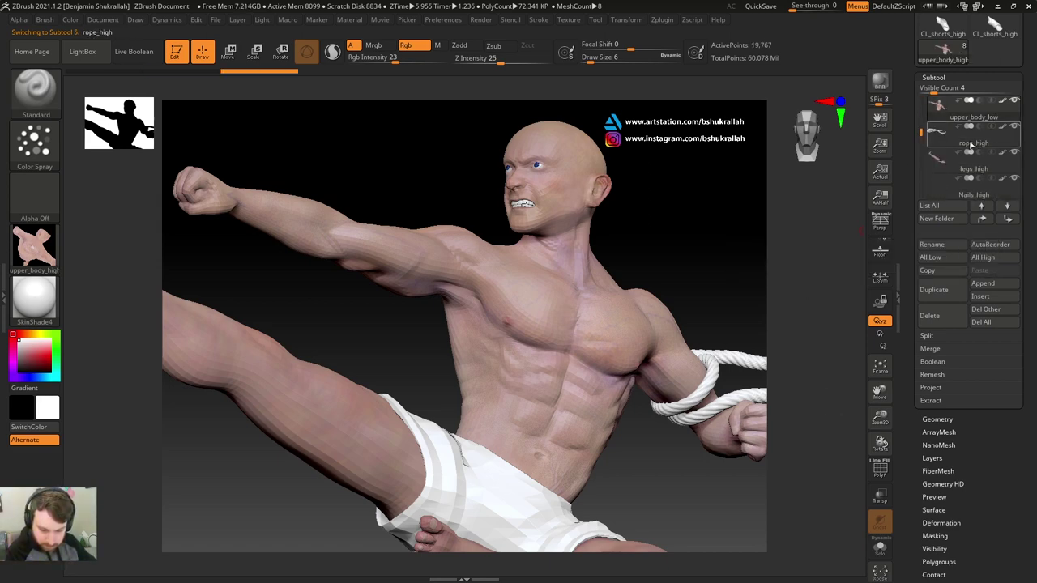
text(rope_low)
key(Return)
key(Down)
text(legs_low)
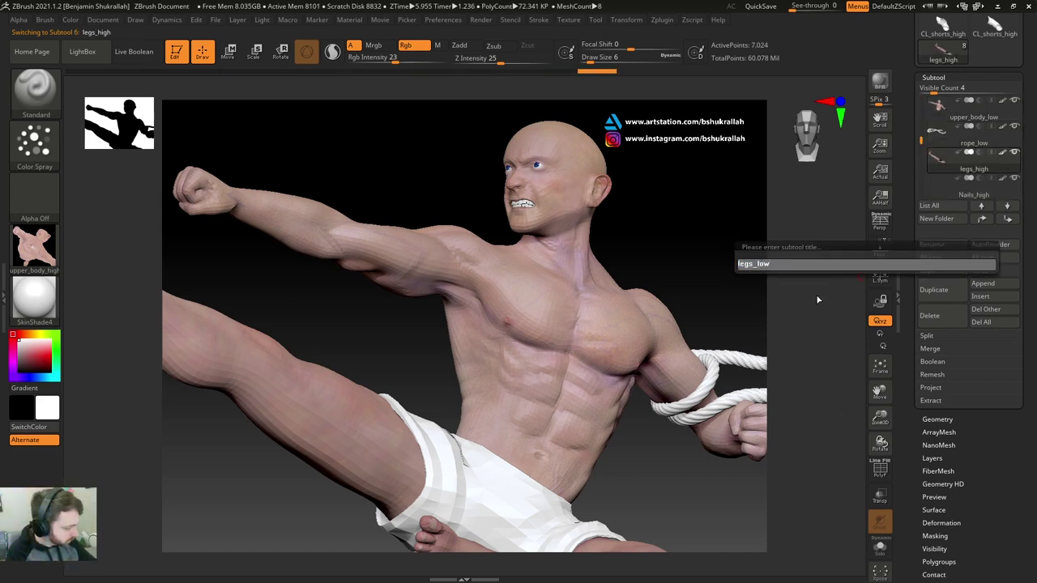
key(Return)
key(Down)
text(Nails_low)
key(Return)
key(Down)
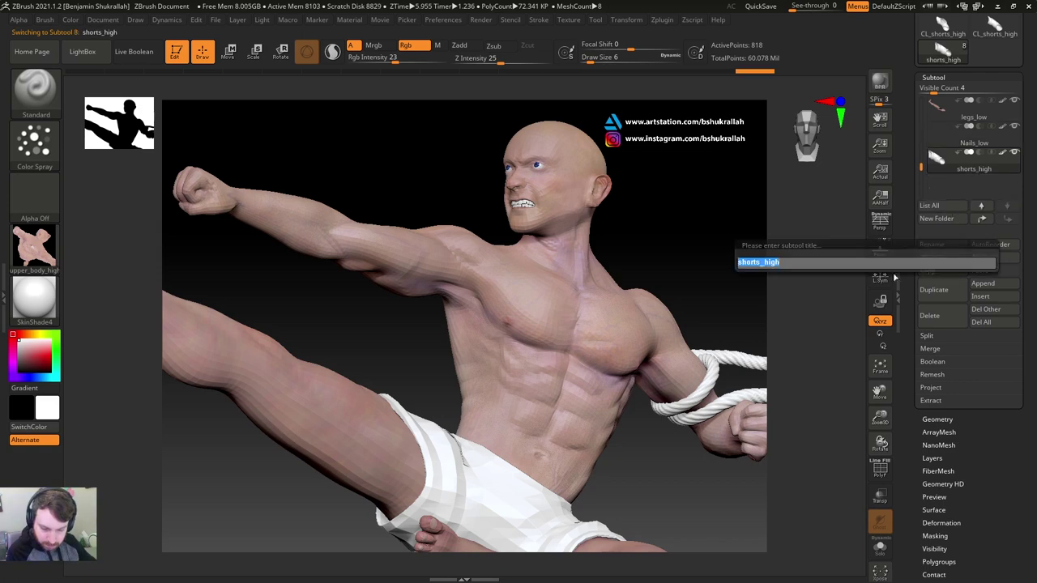
text(shorts_low)
key(Return)
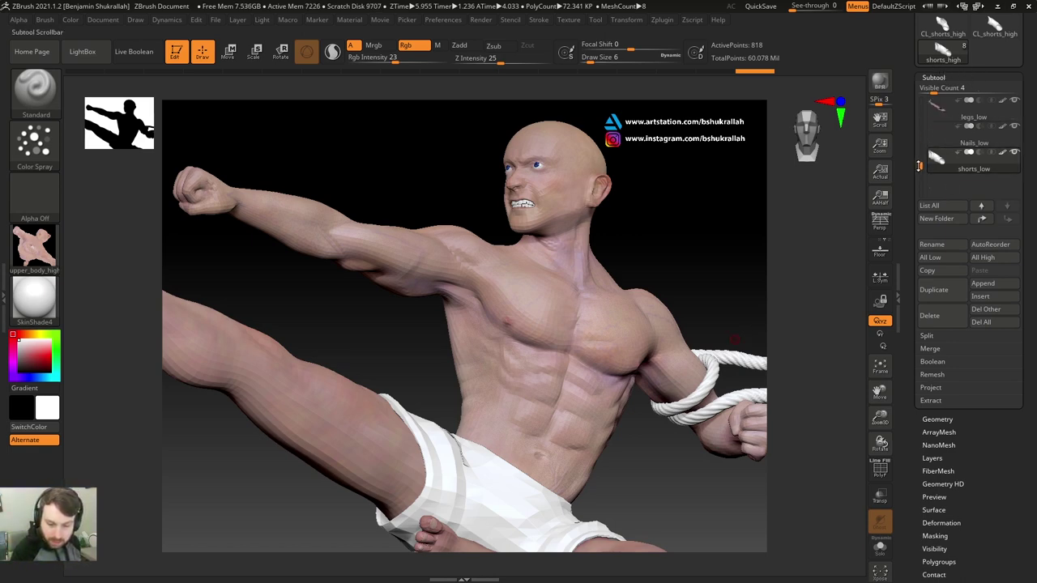
Scroll the Subtool list up and open Zplugin's FBX ExportImport to export the _low subtools
drag(919, 166, 914, 81)
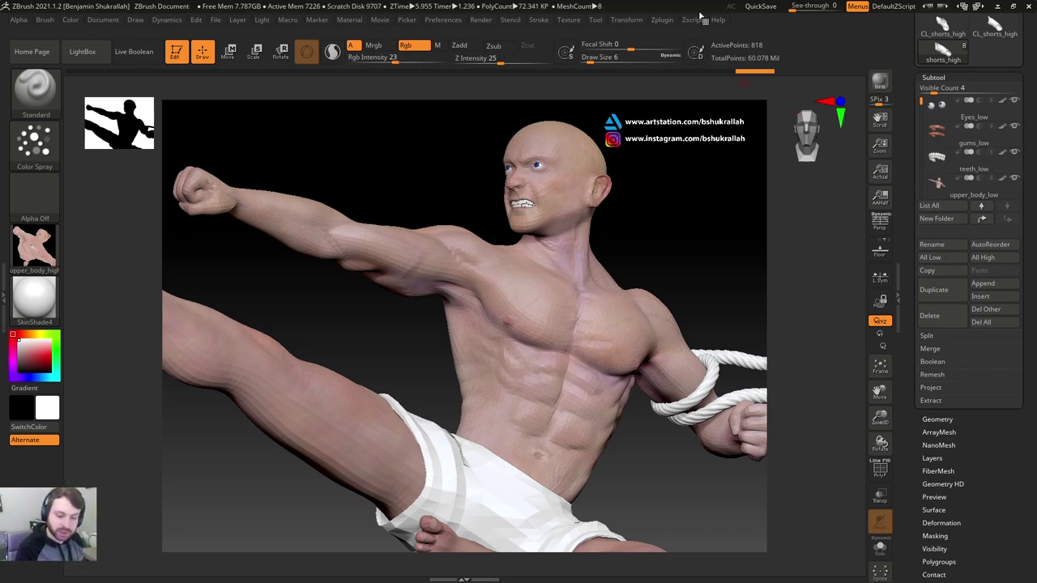
click(663, 21)
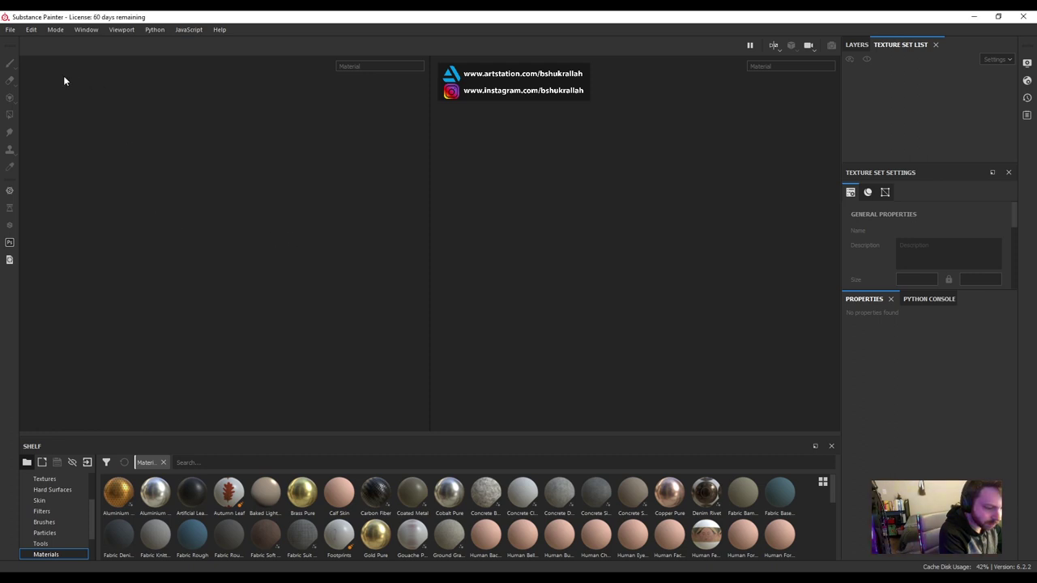
Create a new project from kick_low.fbx at 4096 document resolution and view the fighter from the front
click(11, 29)
click(19, 45)
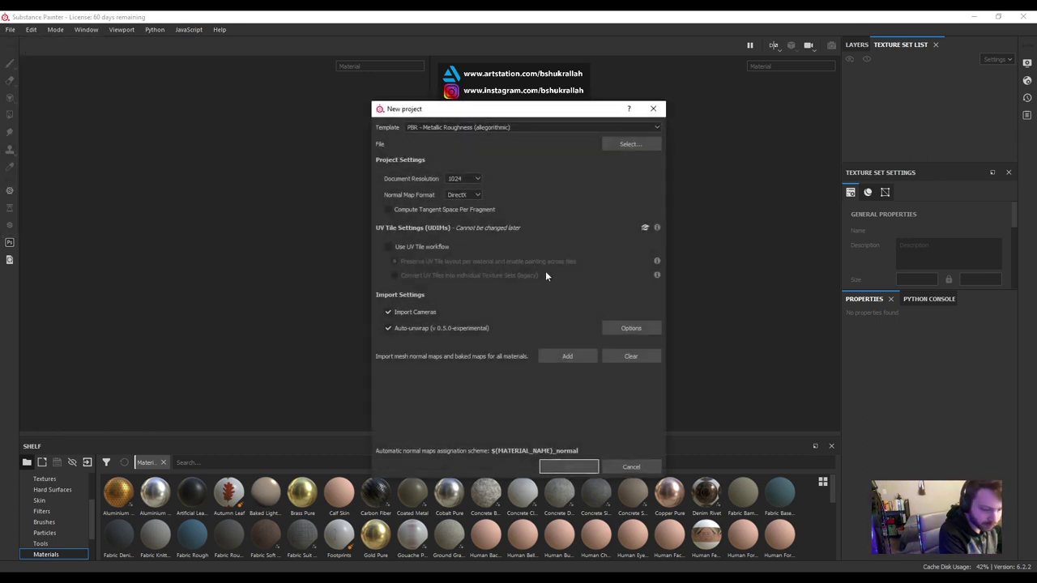
click(460, 179)
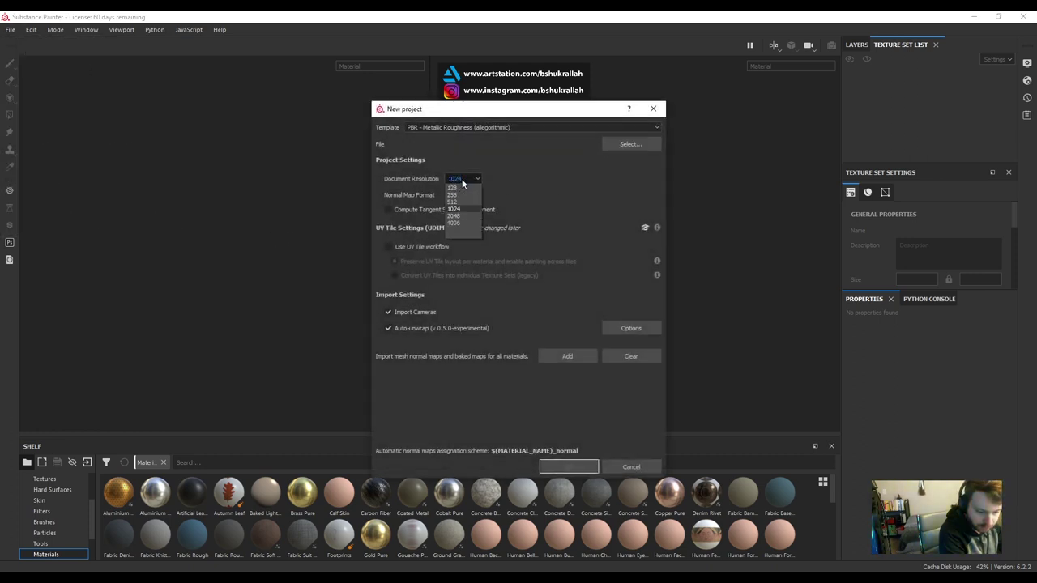
click(472, 225)
click(630, 143)
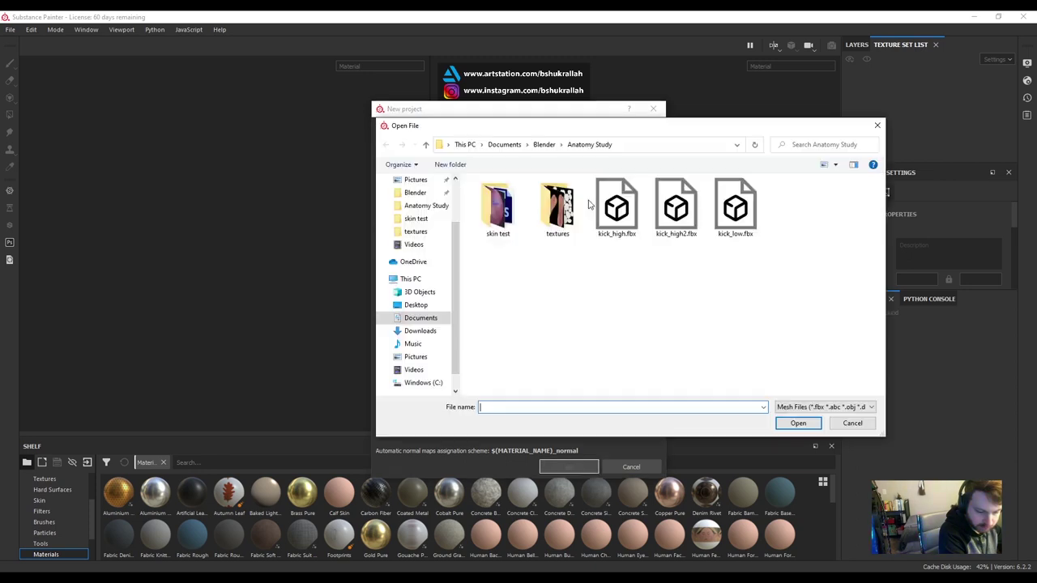
click(734, 210)
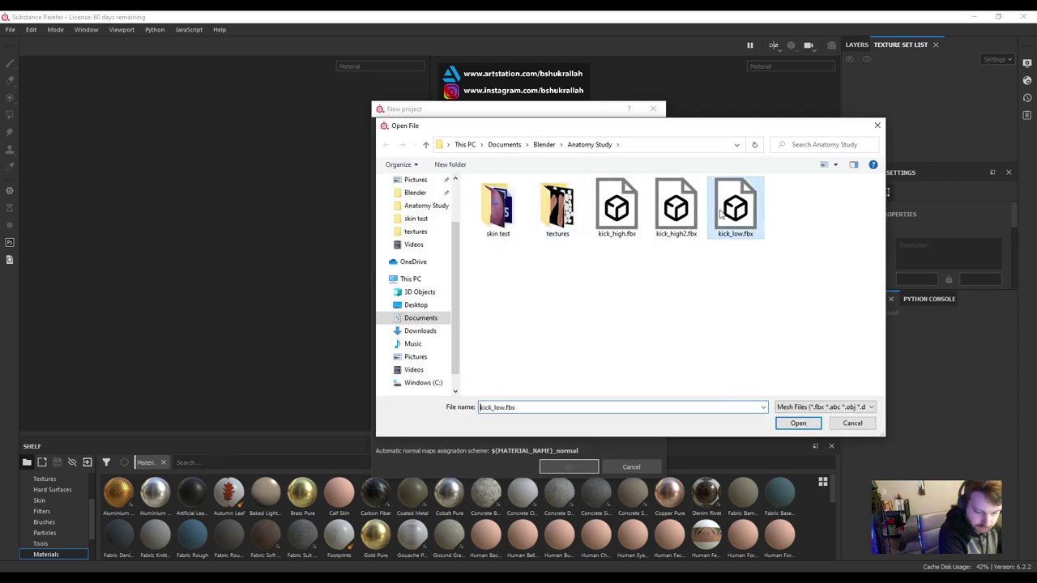
key(Return)
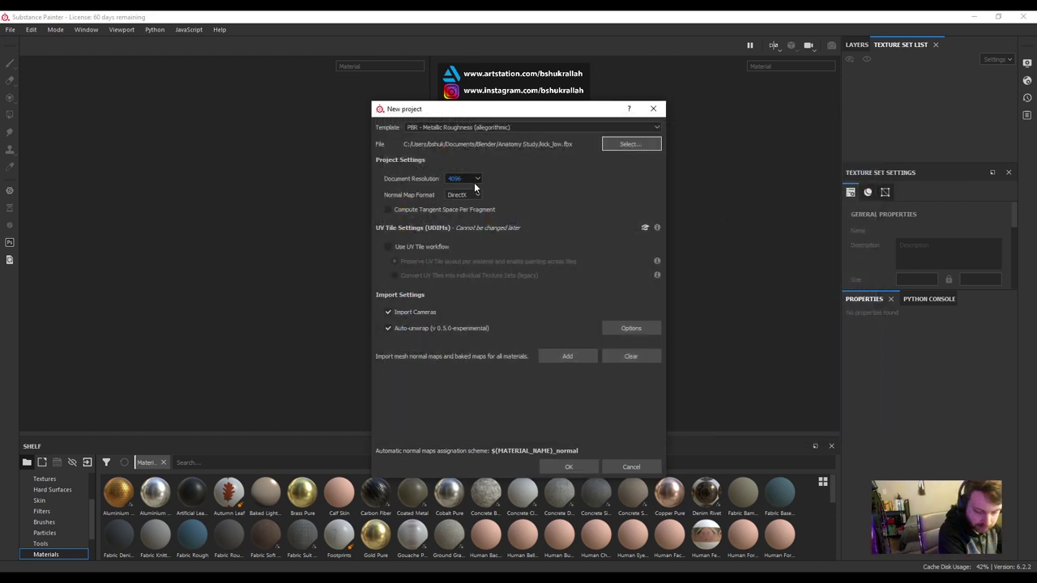
click(567, 466)
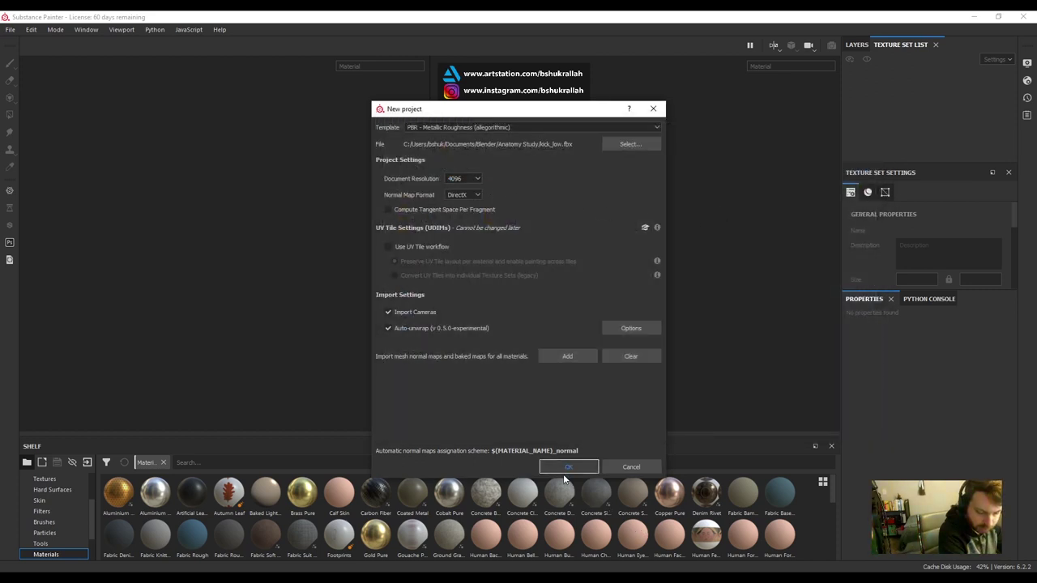
click(568, 468)
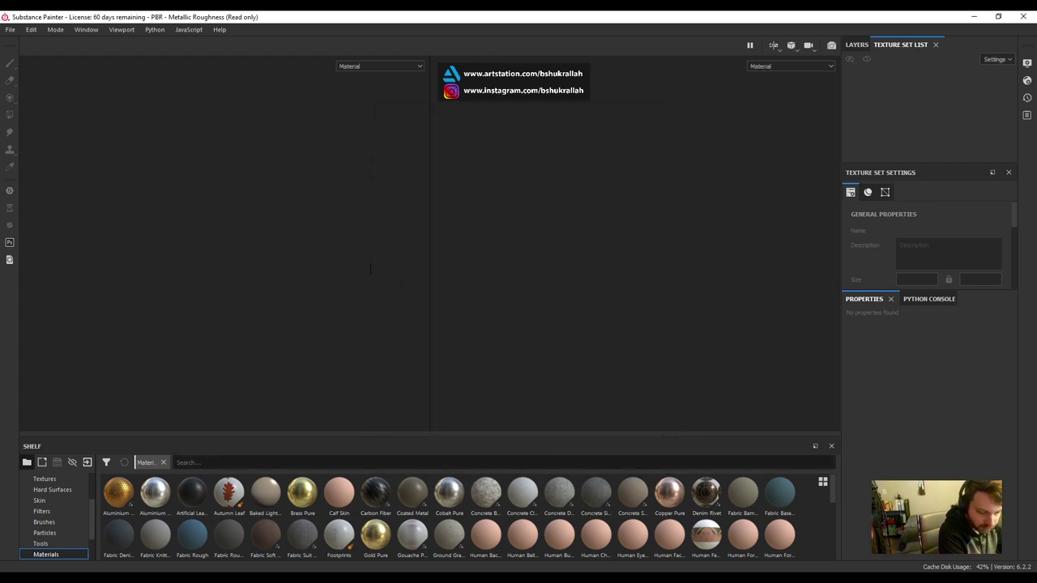
mouse_move(323, 125)
alt+mouse_down()
mouse_move(232, 66)
mouse_move(357, 127)
mouse_move(305, 206)
alt+mouse_up()
Orbit the fighter and scroll Texture Set Settings down to the Mesh Maps section
scroll(267, 134, up, 4)
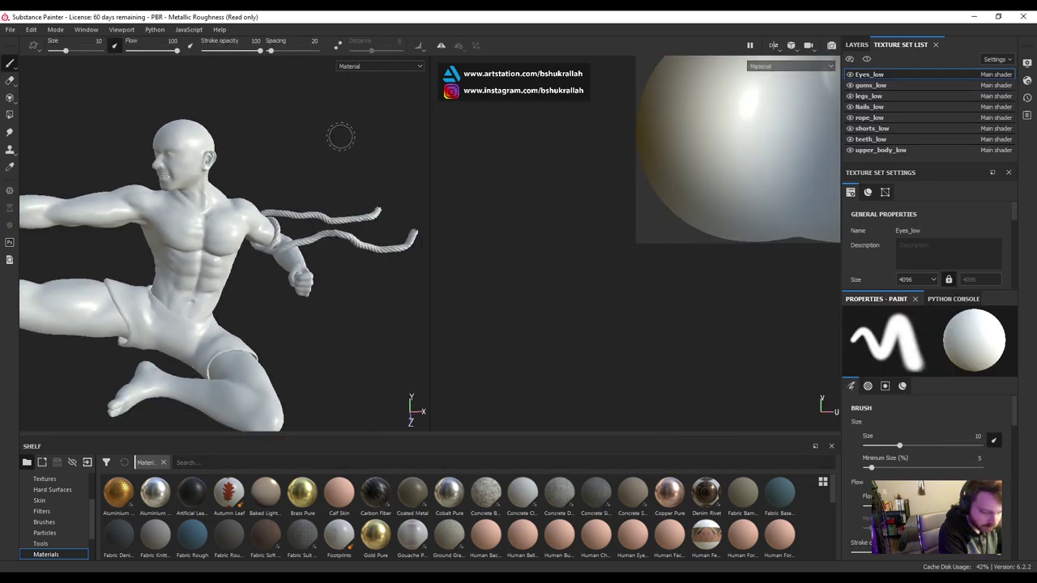
alt+drag(340, 136, 382, 127)
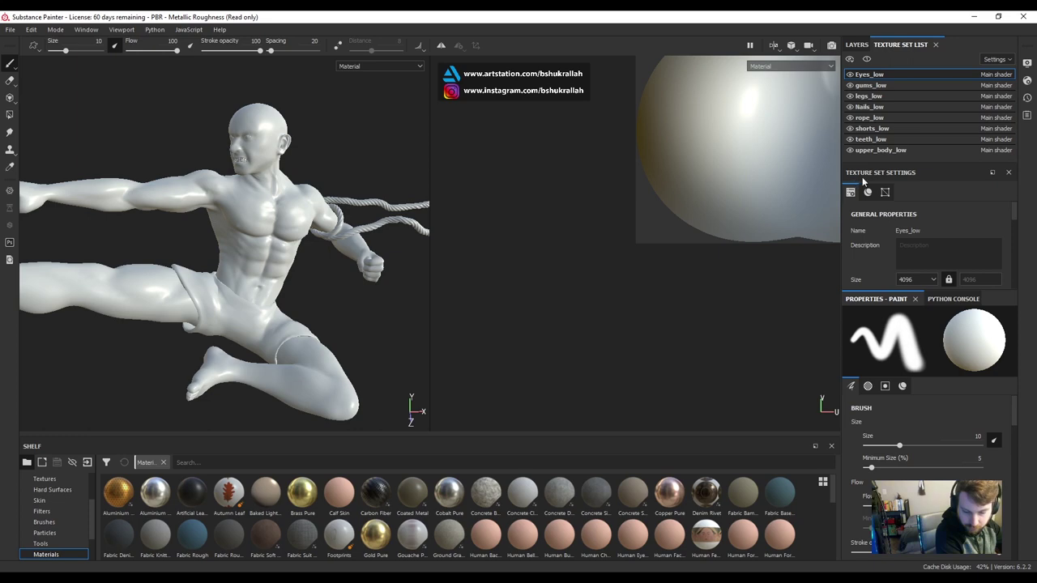
scroll(913, 241, down, 6)
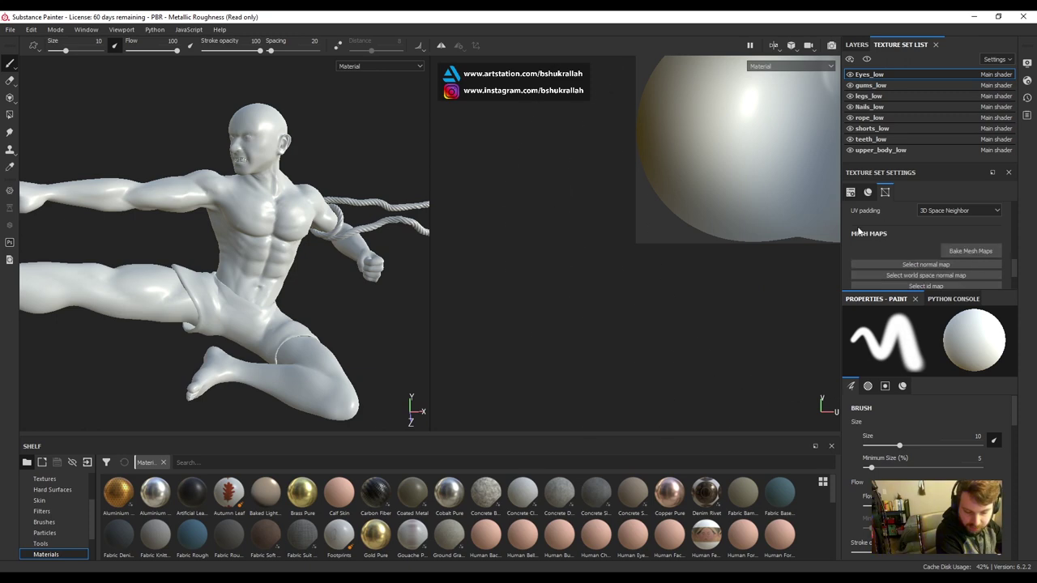
In the baking settings, set output size to 4096 and load kick_high.fbx as the high-poly mesh
click(961, 251)
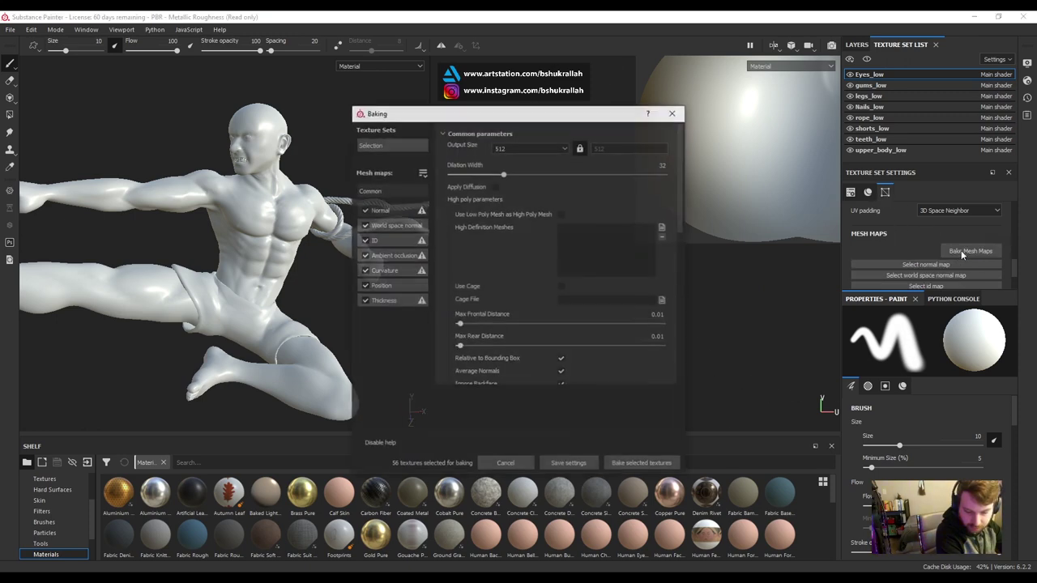
click(555, 147)
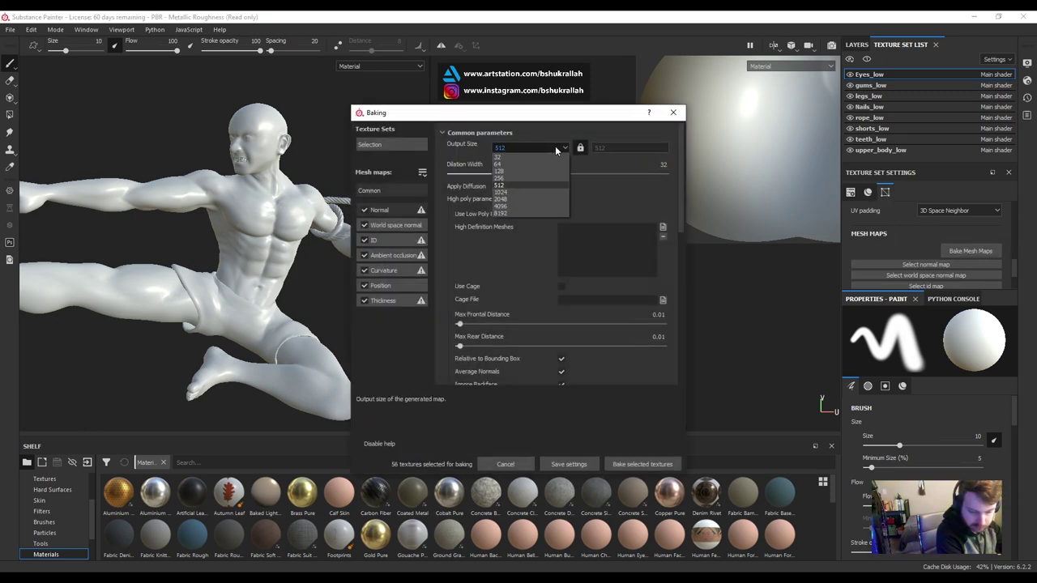
click(524, 206)
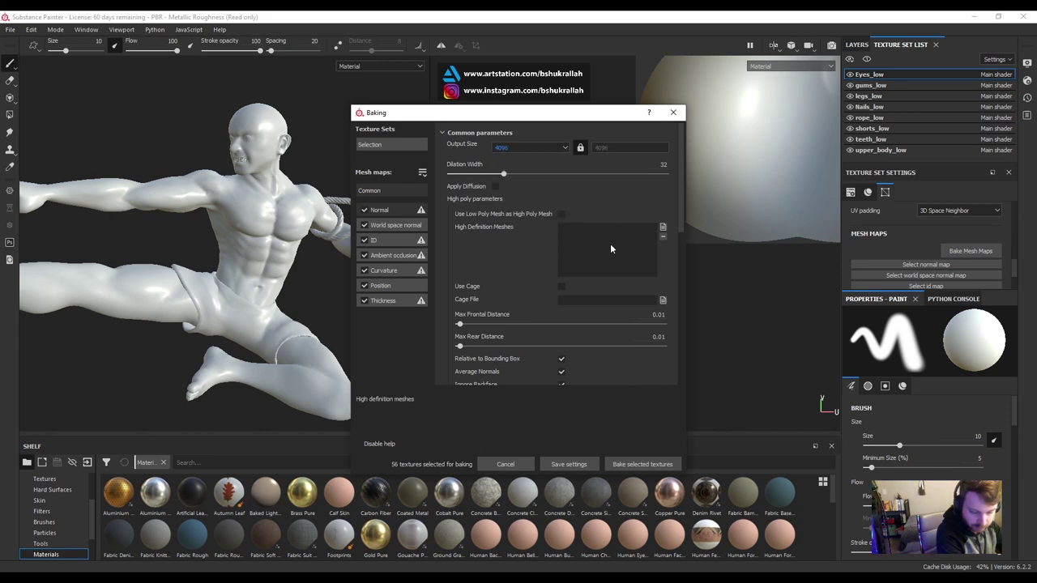
click(662, 227)
click(597, 211)
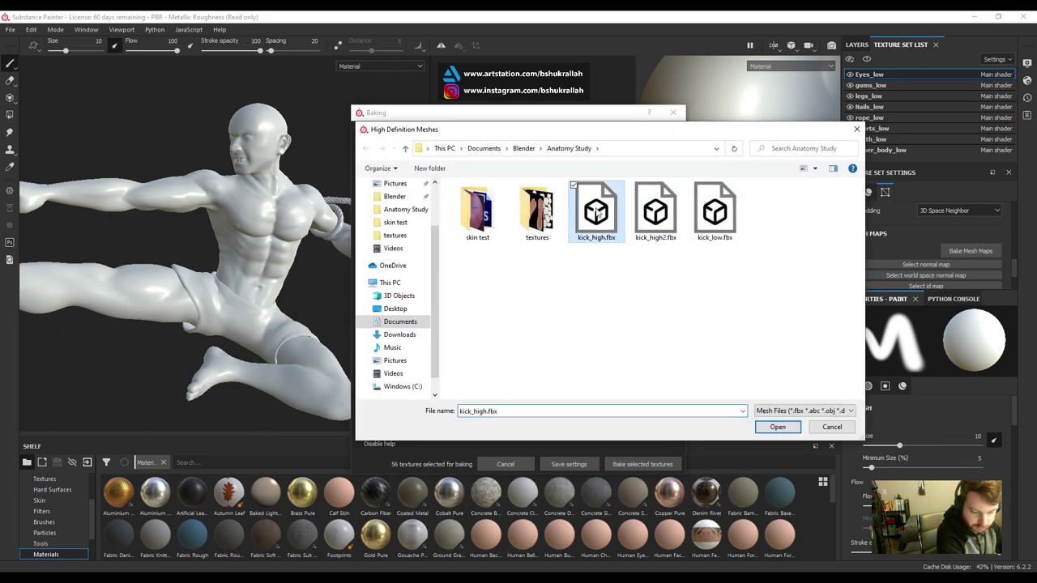
double_click(596, 207)
Match high and low meshes By Mesh Name with the _low/_high suffixes
scroll(527, 264, down, 3)
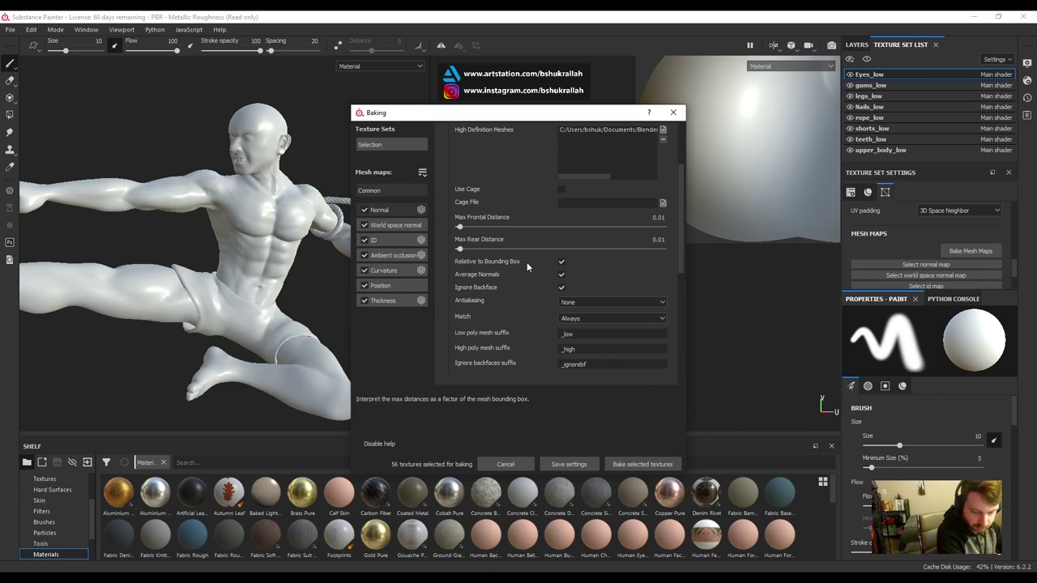
scroll(526, 262, down, 2)
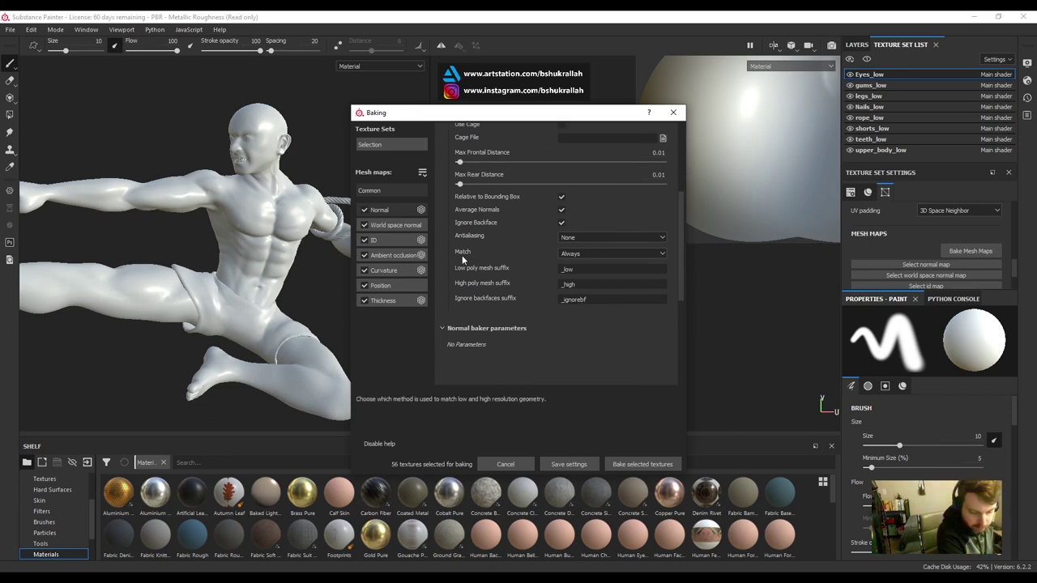
click(617, 253)
click(613, 268)
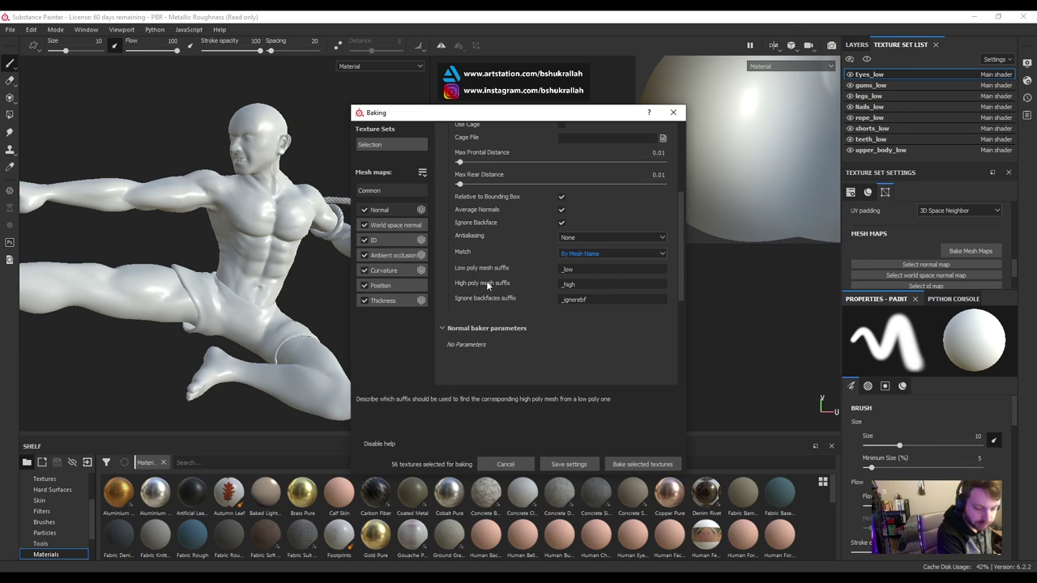
click(599, 284)
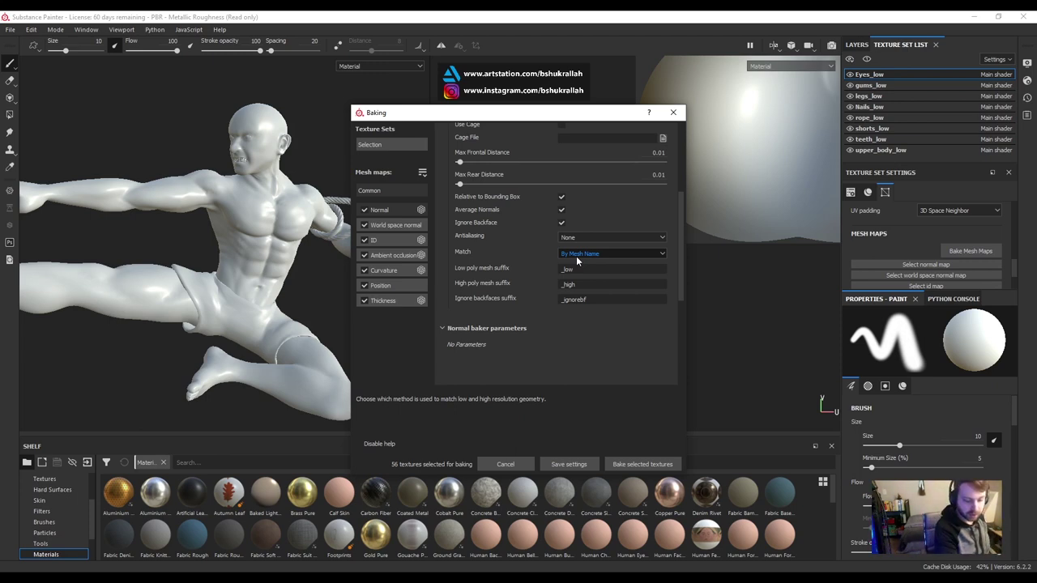
click(373, 241)
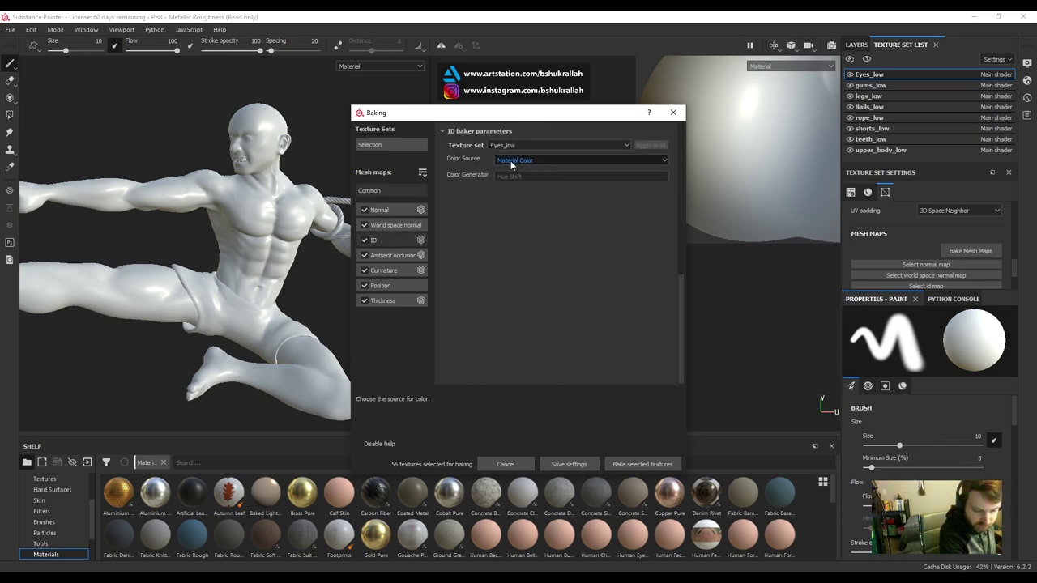
Set the ID map's color source to File ID for all texture sets, review the set selection, and start baking
click(511, 162)
click(529, 179)
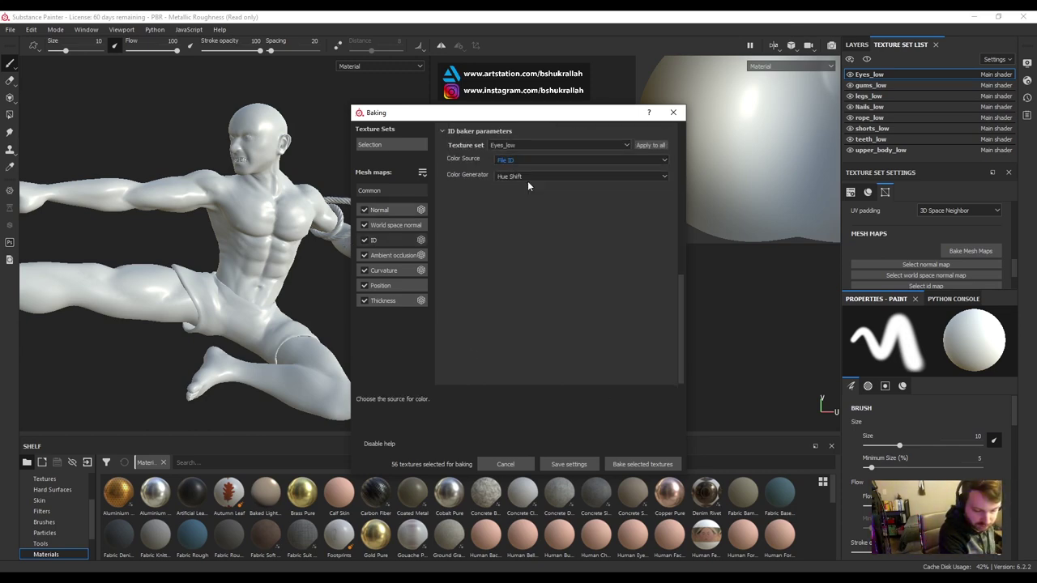
click(651, 145)
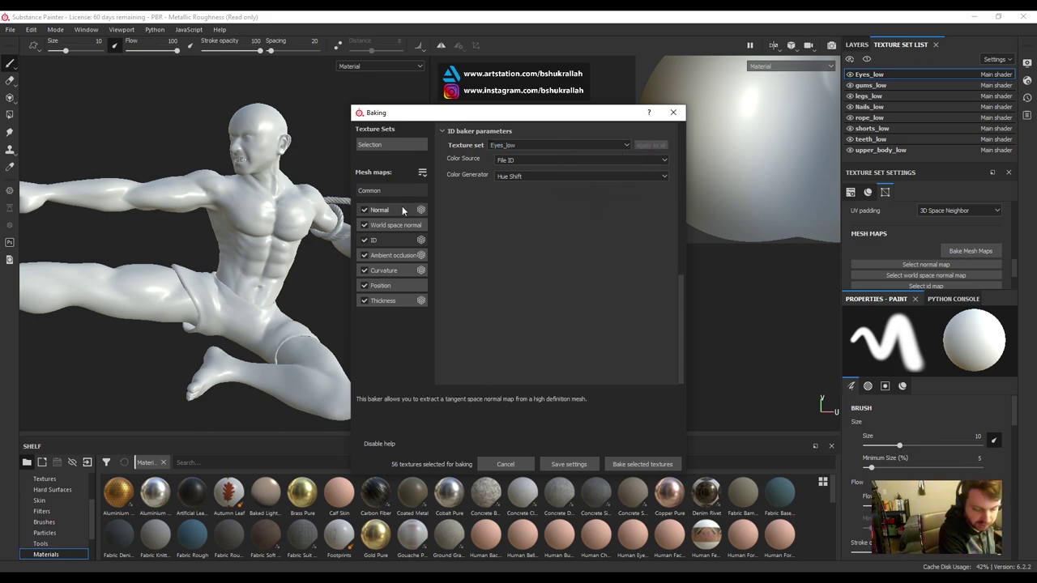
click(386, 146)
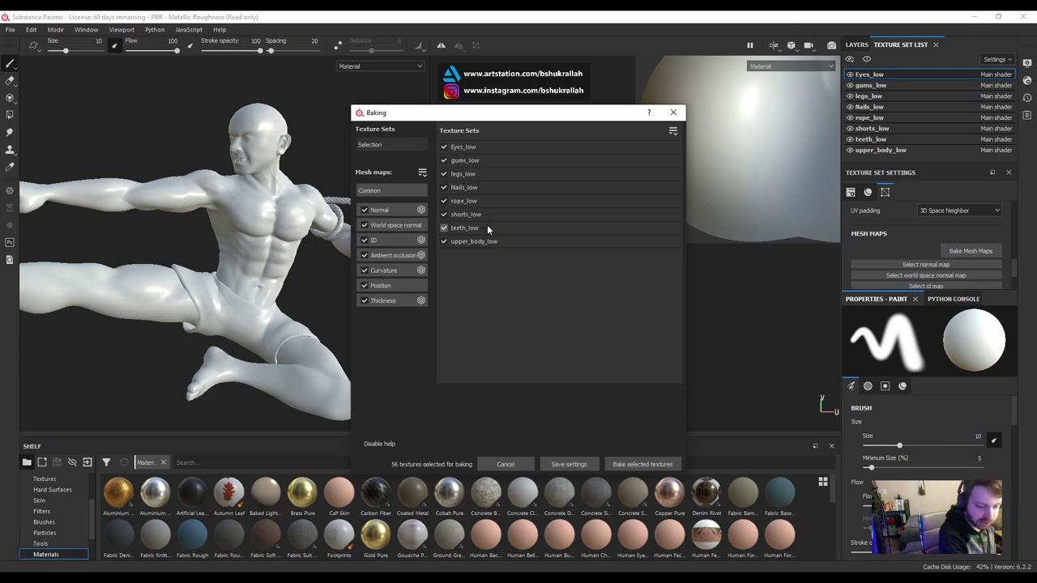
click(628, 469)
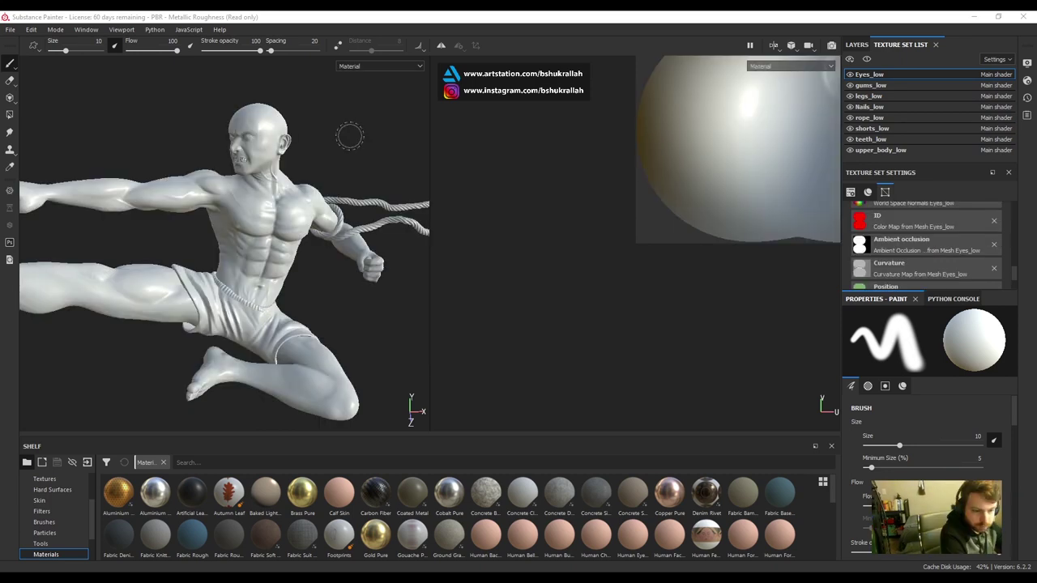
Orbit and zoom around the baked fighter to inspect the chest, shoulder, side and front detail
mouse_move(348, 138)
alt+mouse_down()
mouse_move(394, 134)
mouse_move(339, 125)
alt+mouse_up()
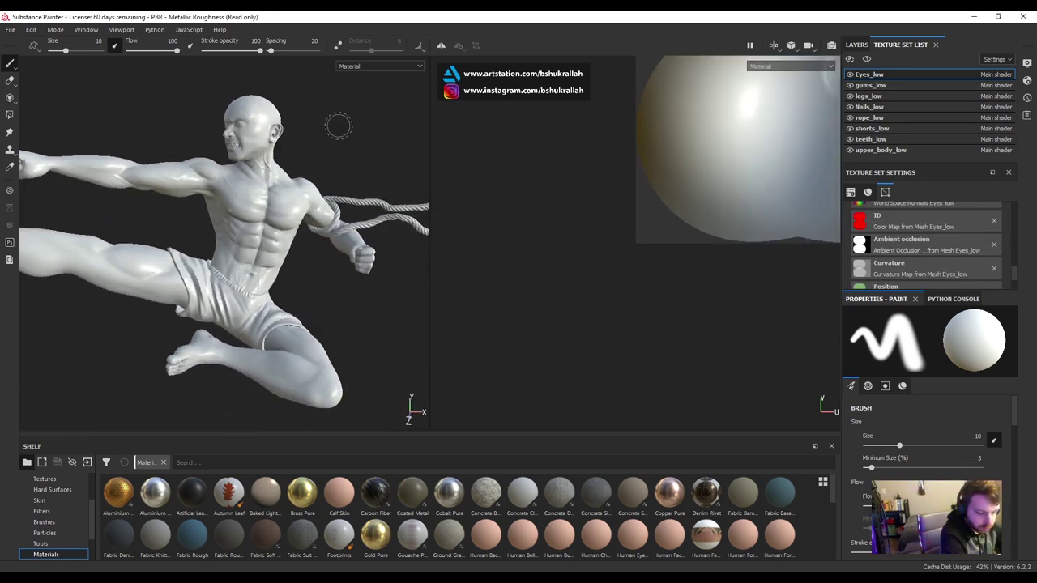
scroll(339, 126, up, 6)
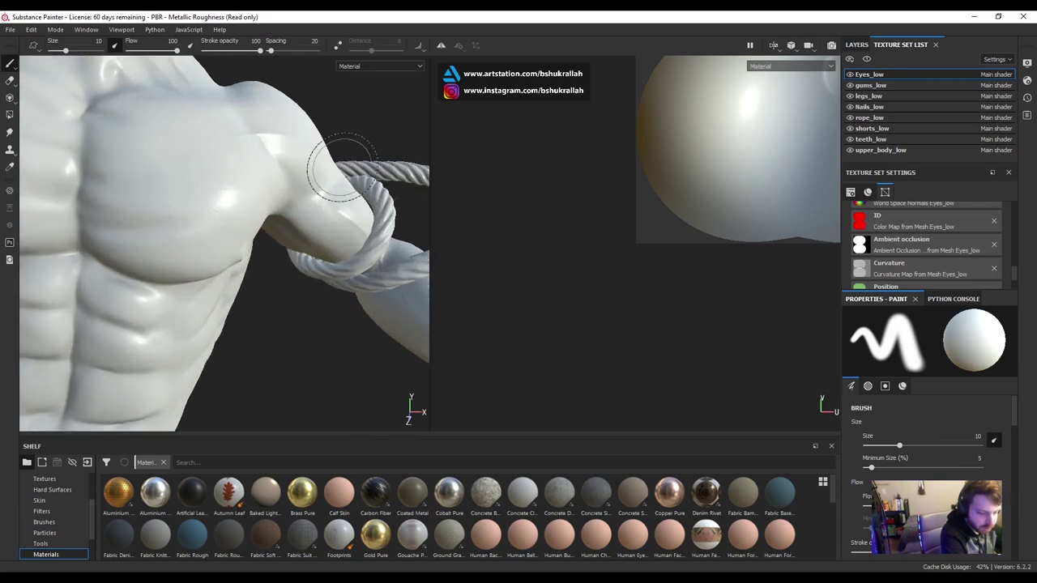
mouse_move(342, 167)
alt+mouse_down()
mouse_move(278, 312)
mouse_move(380, 123)
mouse_move(418, 102)
mouse_move(283, 218)
alt+mouse_up()
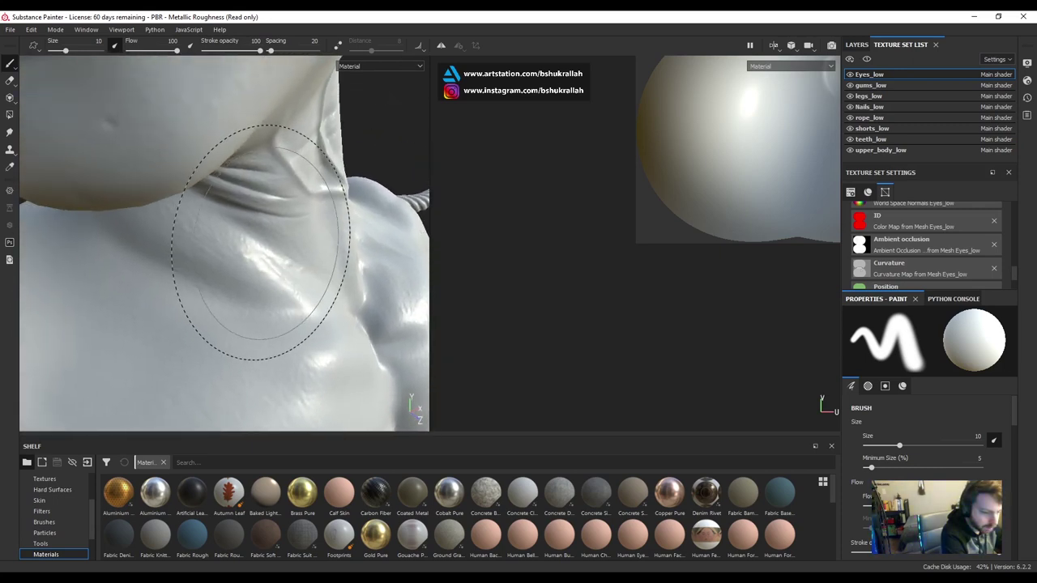
scroll(266, 243, down, 3)
scroll(343, 290, down, 4)
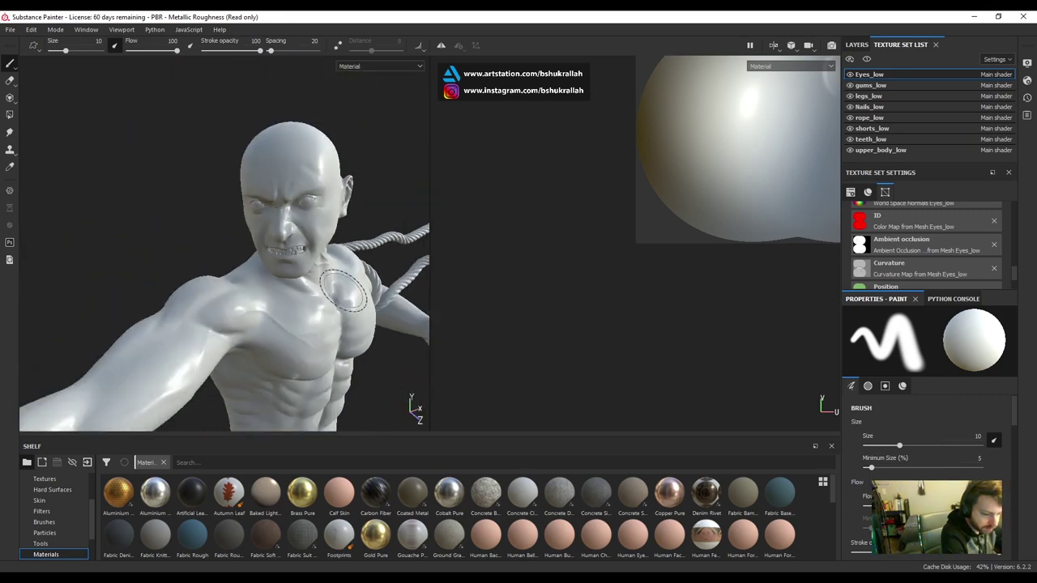
mouse_move(343, 290)
alt+mouse_down()
mouse_move(411, 162)
mouse_move(170, 77)
mouse_move(247, 338)
mouse_move(155, 192)
mouse_move(201, 209)
alt+mouse_up()
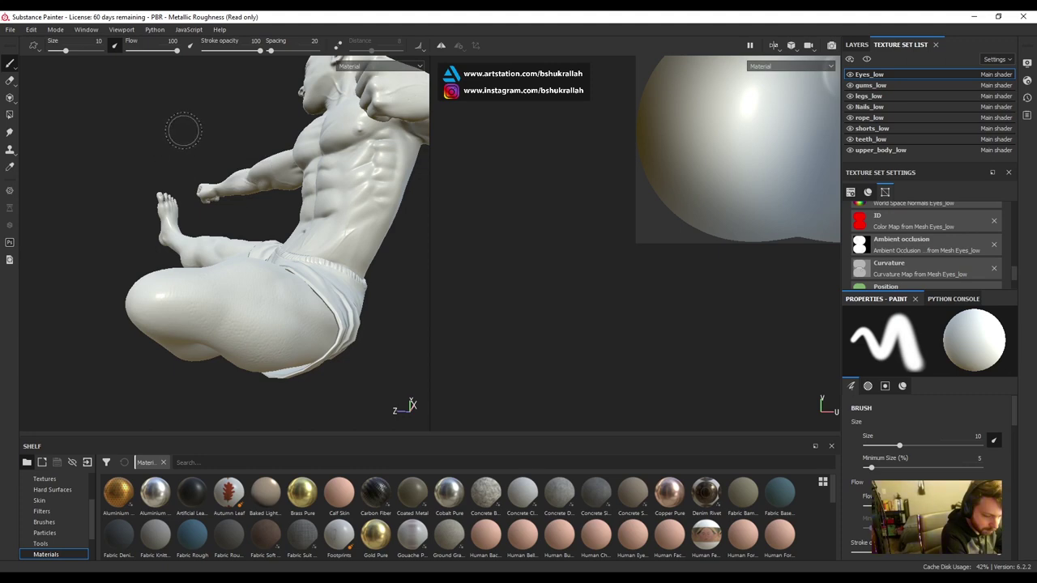
alt+drag(183, 130, 182, 162)
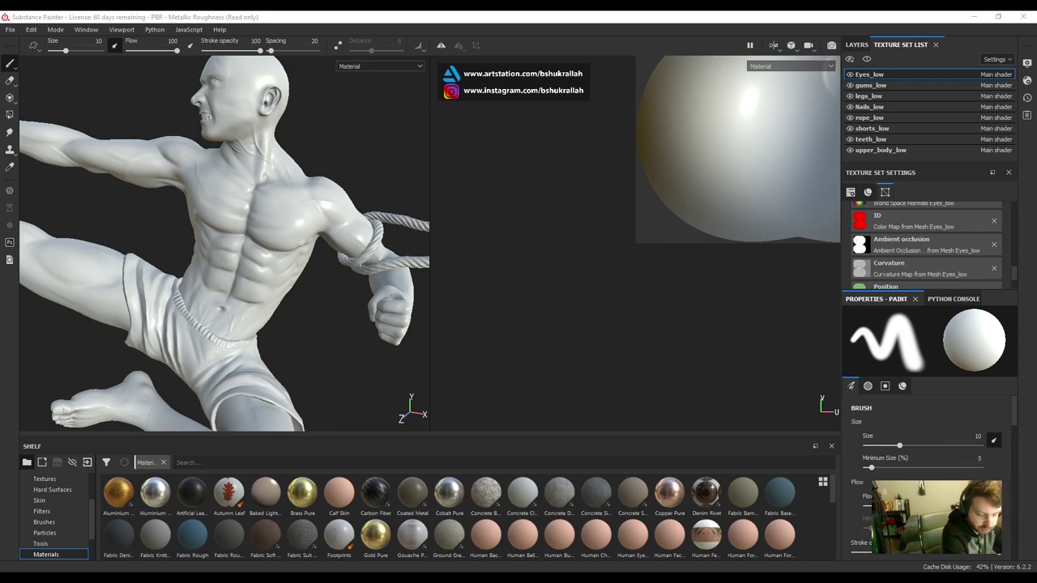
Import upper_body_skin.jpg as a texture into the current session
drag(682, 254, 522, 534)
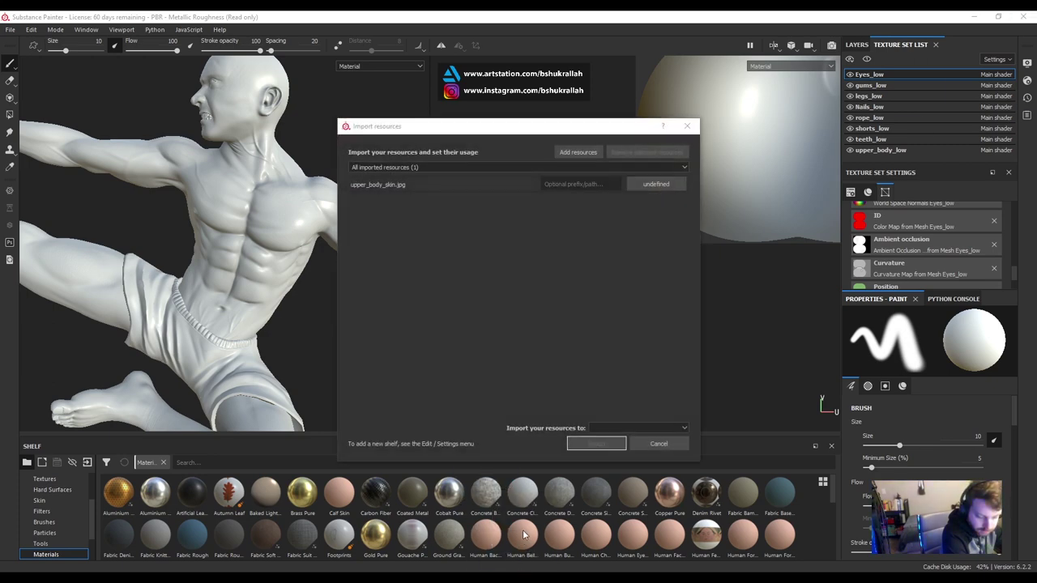
click(658, 185)
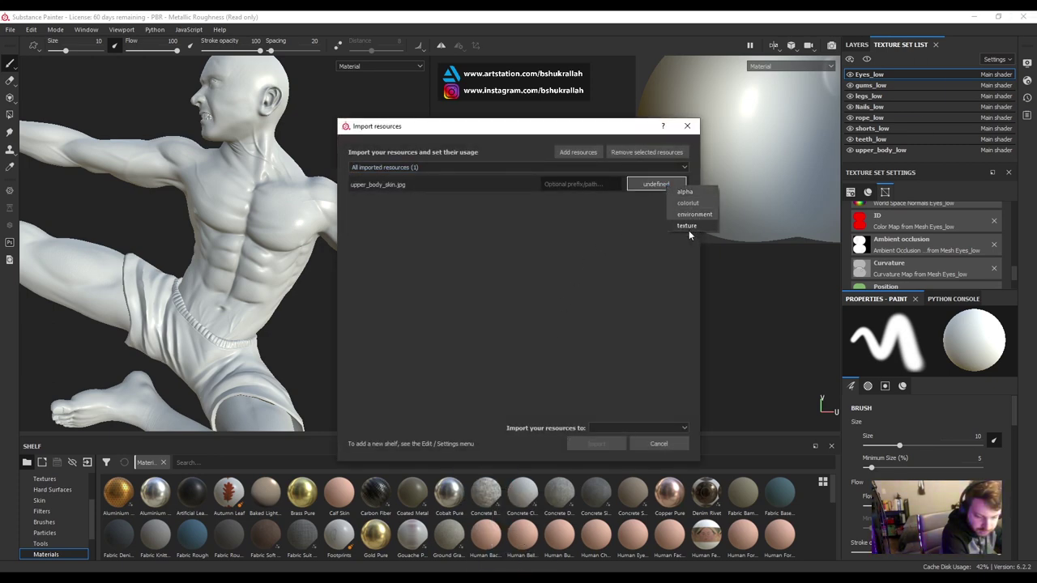
click(687, 227)
click(641, 428)
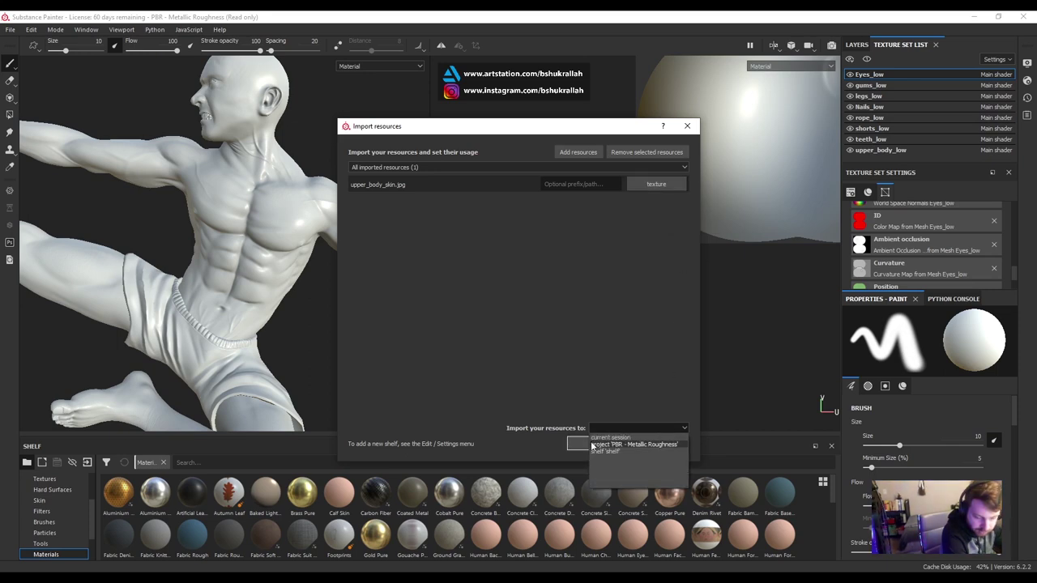
click(599, 443)
click(597, 444)
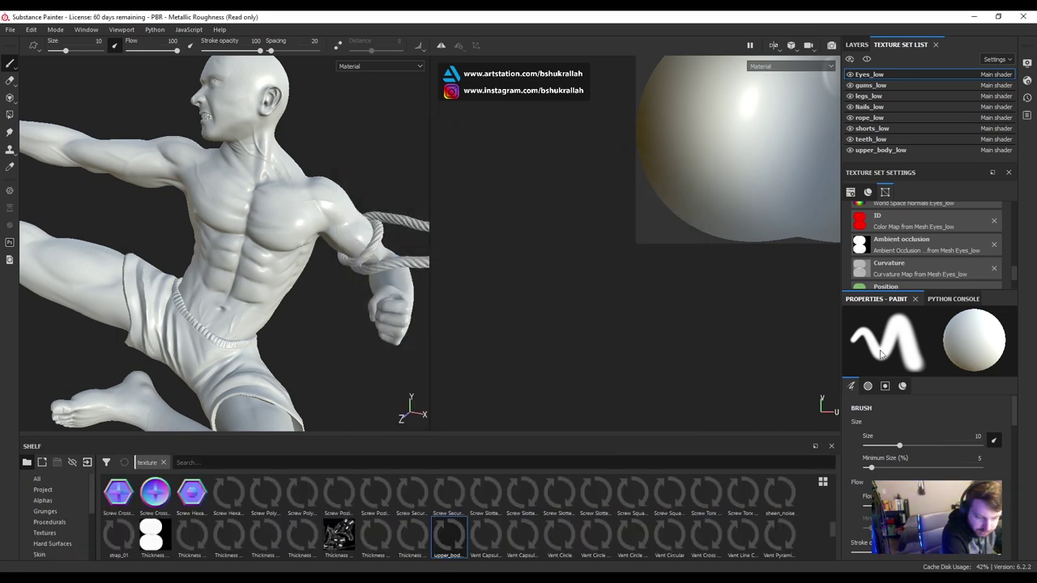
Select the upper_body_low texture set in the Texture Set List
click(875, 150)
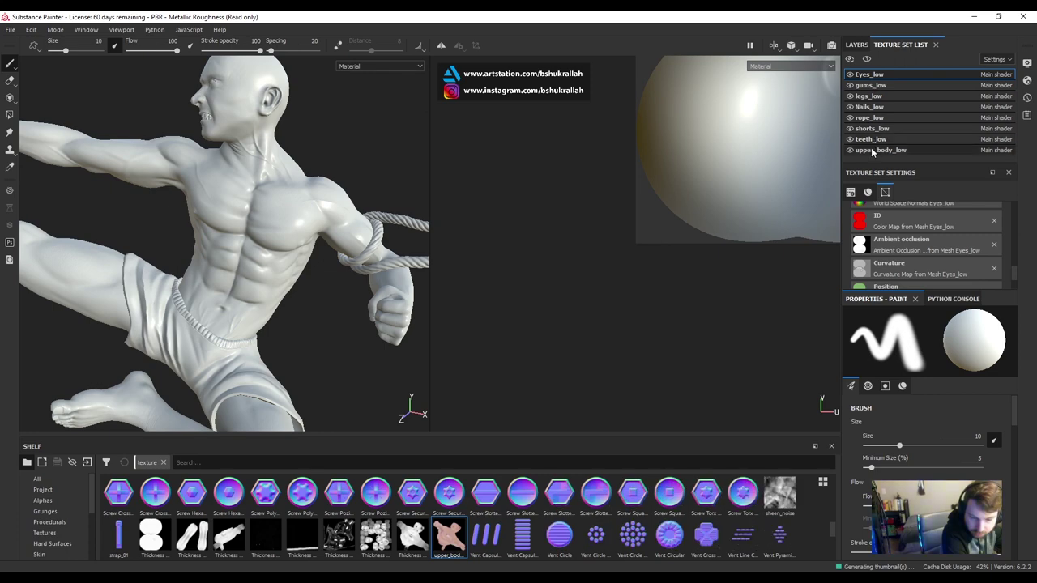
scroll(547, 308, down, 5)
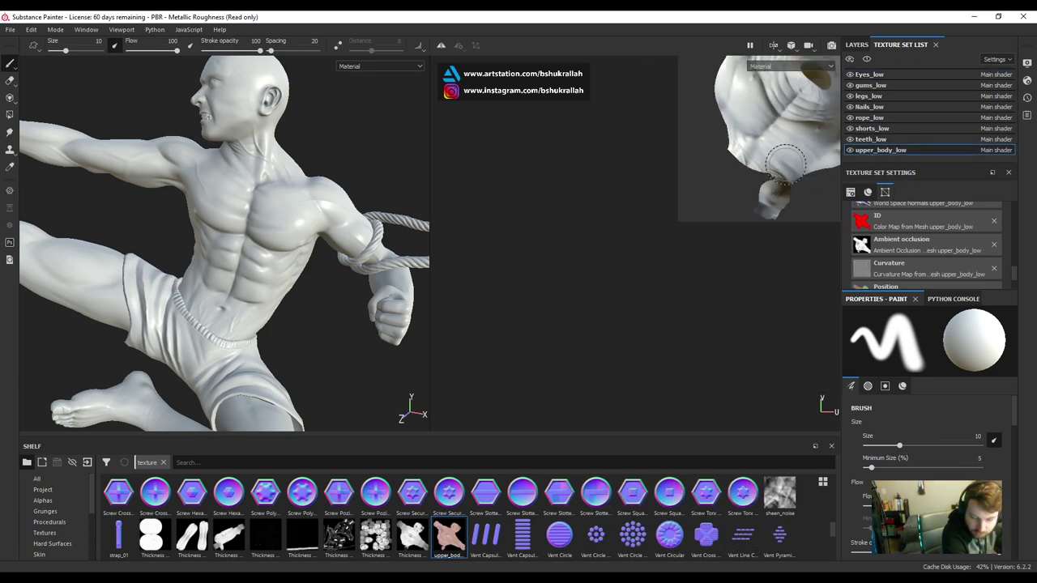
scroll(547, 308, up, 2)
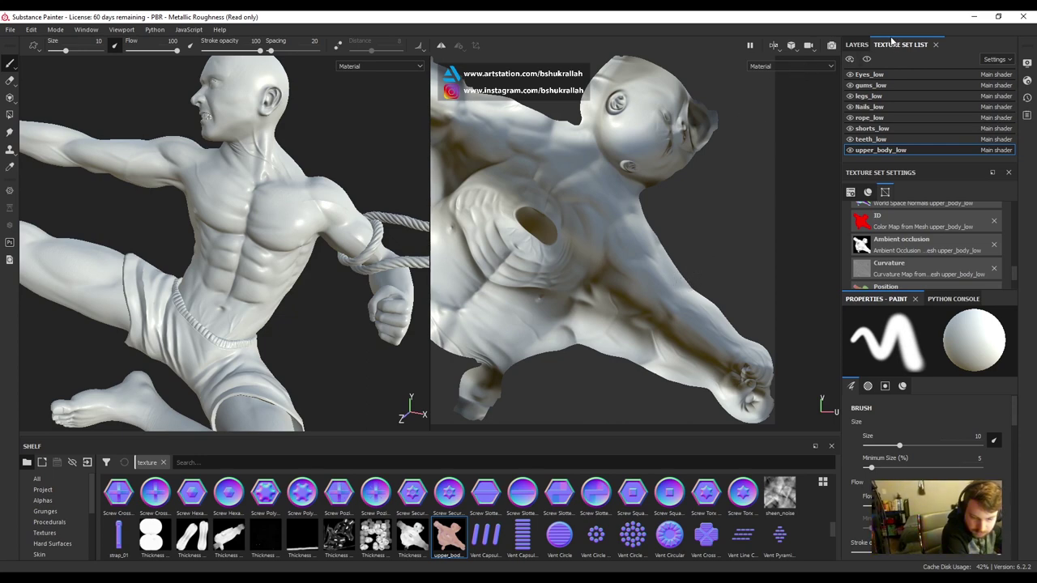
Add a fill layer on upper_body_low using the upper_body_skin texture as its base color
click(857, 44)
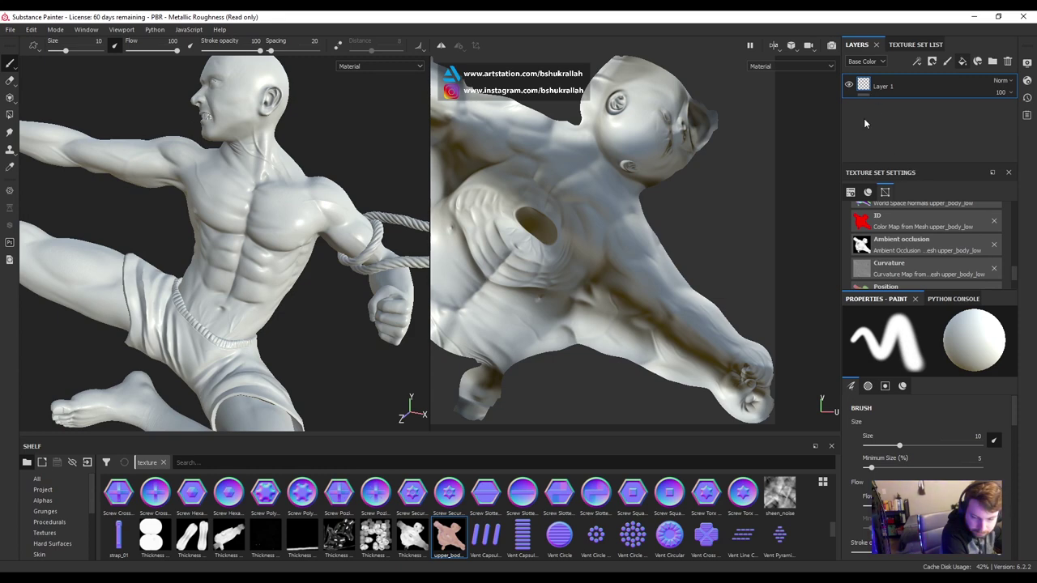
click(962, 61)
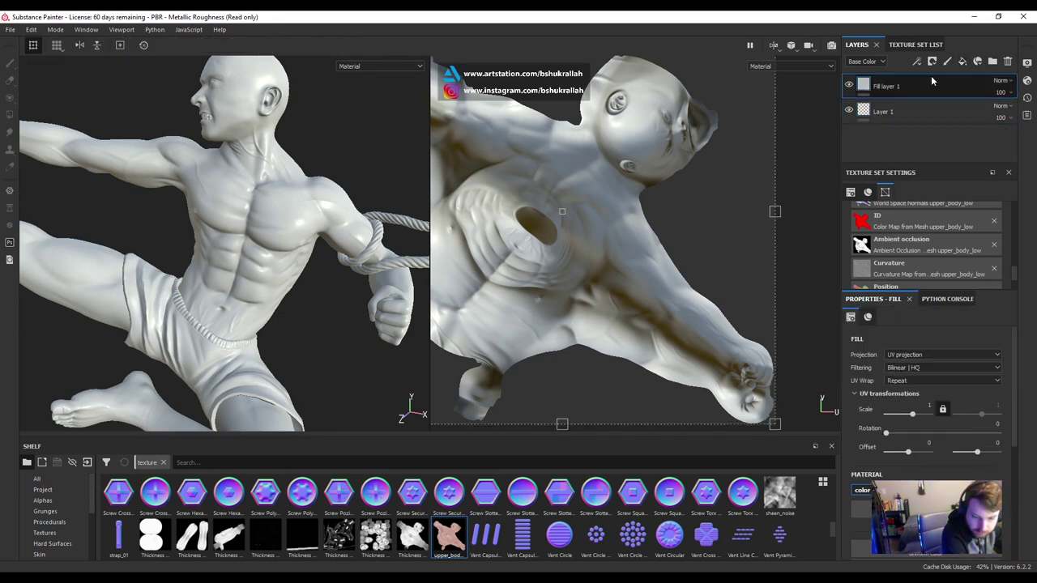
scroll(932, 389, down, 1)
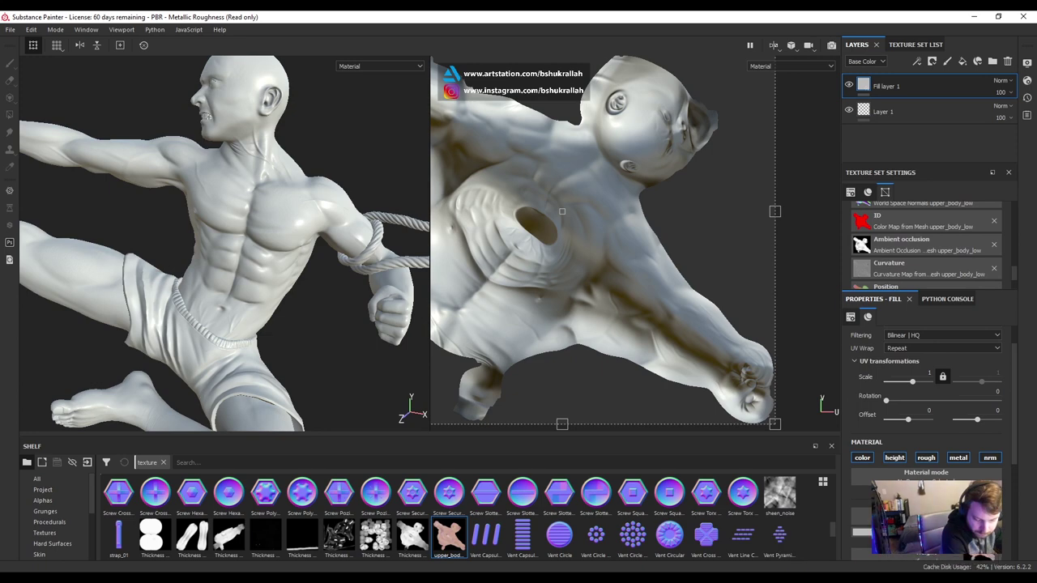
drag(449, 535, 861, 519)
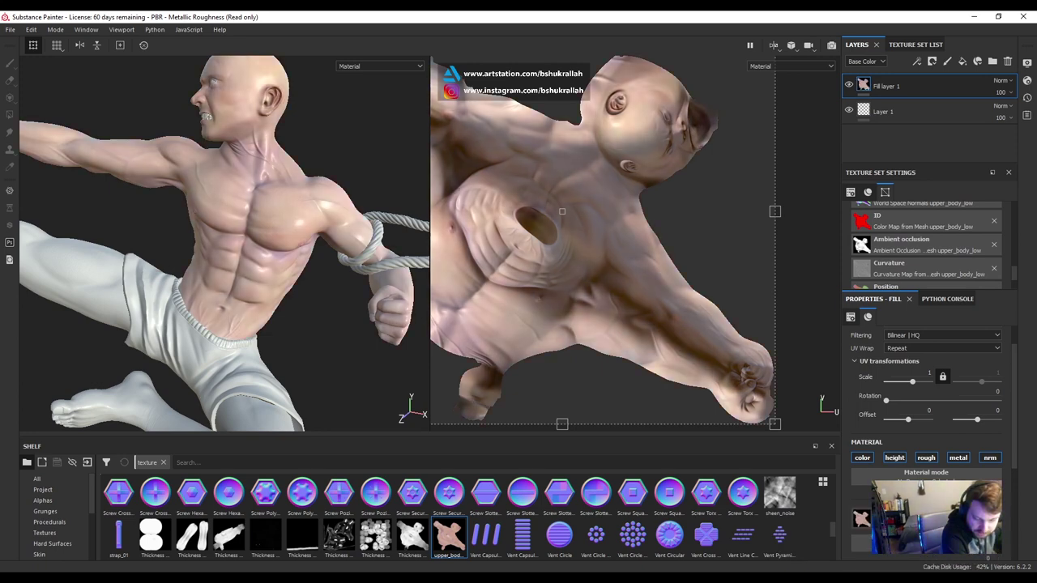
alt+drag(275, 259, 355, 238)
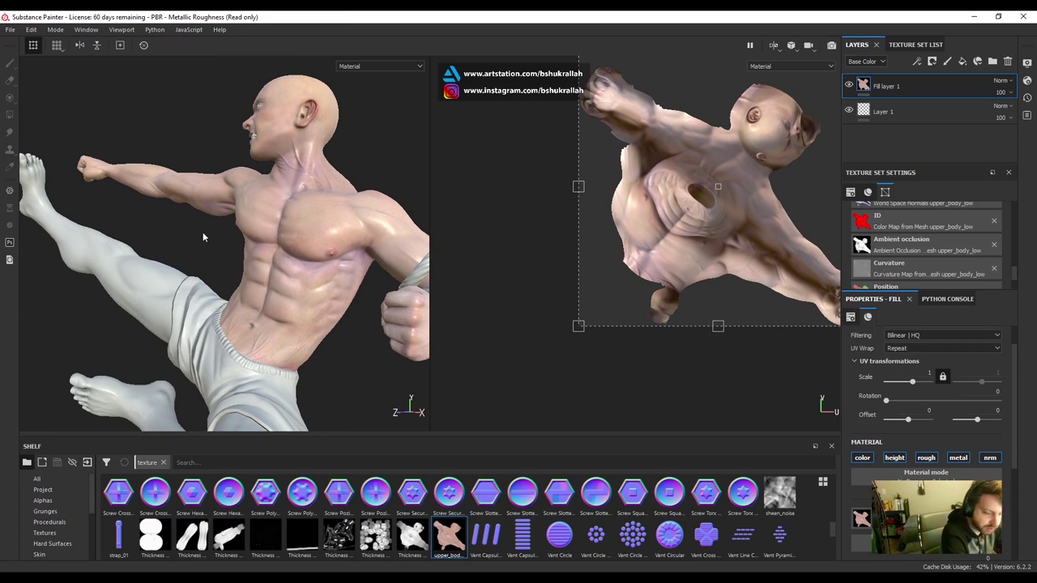
alt+drag(203, 231, 353, 225)
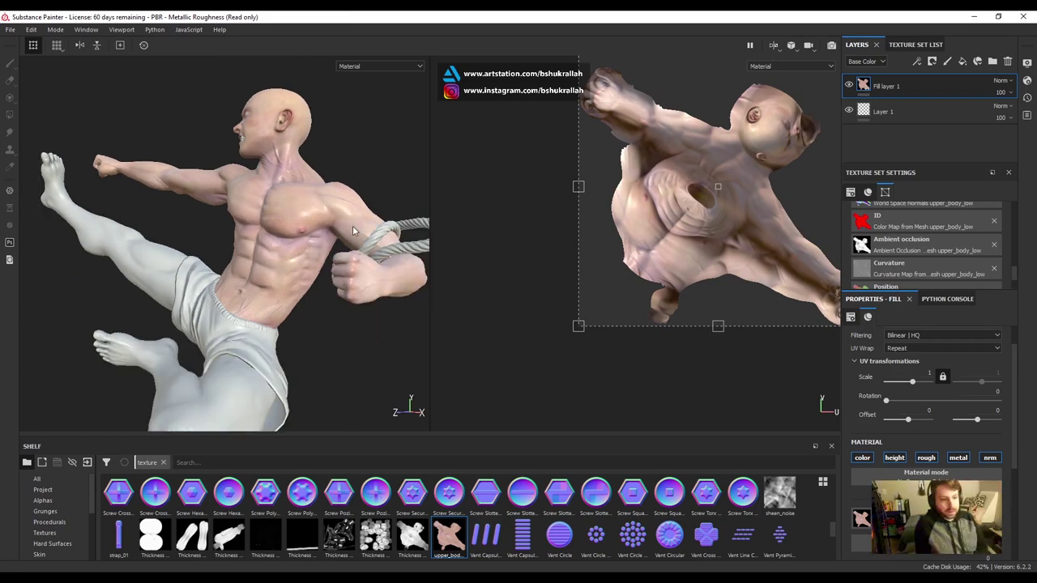